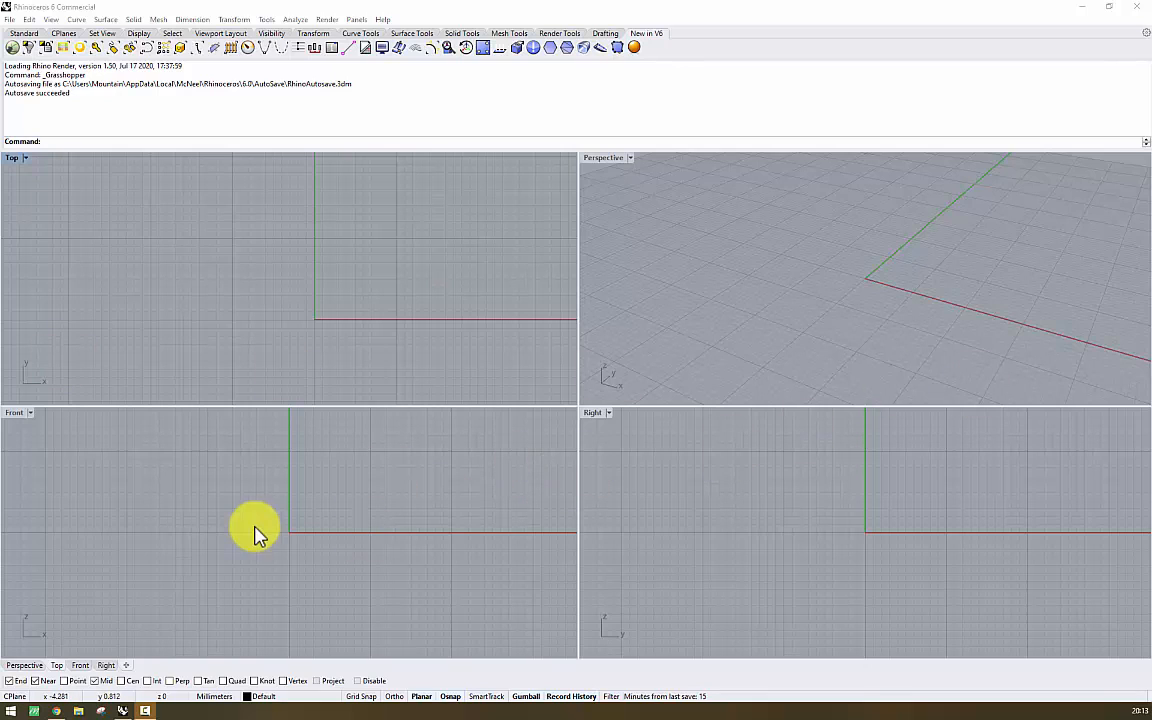
{"action": "key", "text": "alt+Tab"}
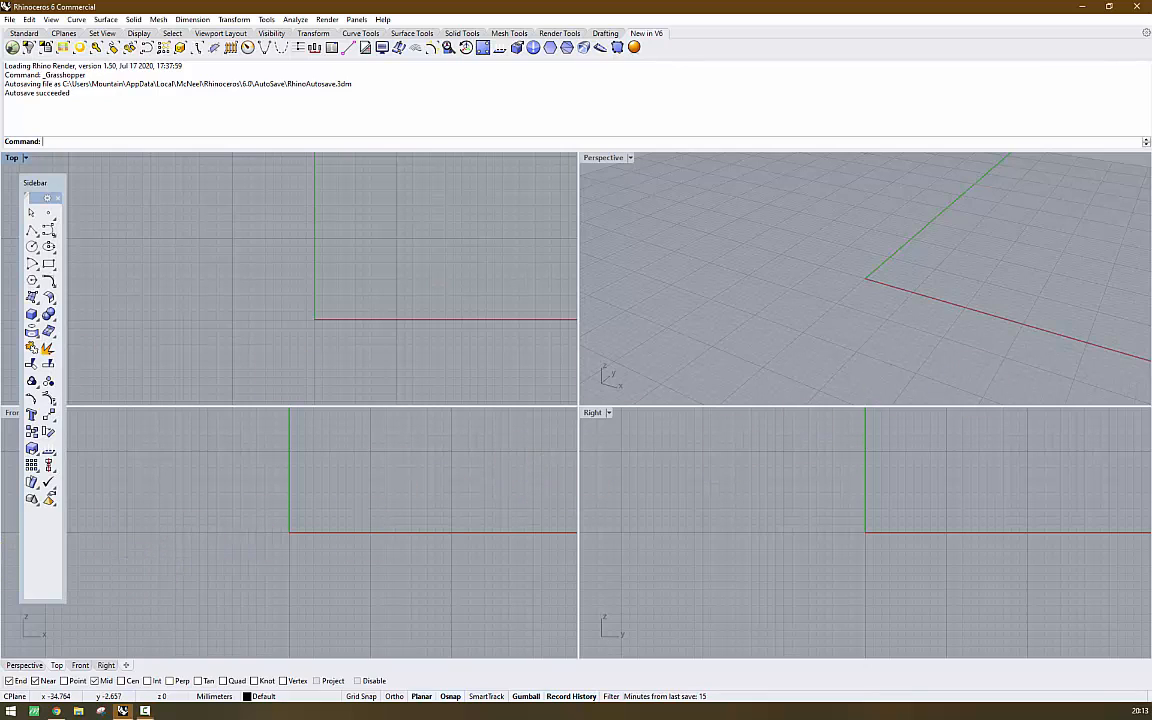
{"action": "right_click_drag", "start_coordinate": [352, 262], "coordinate": [388, 260]}
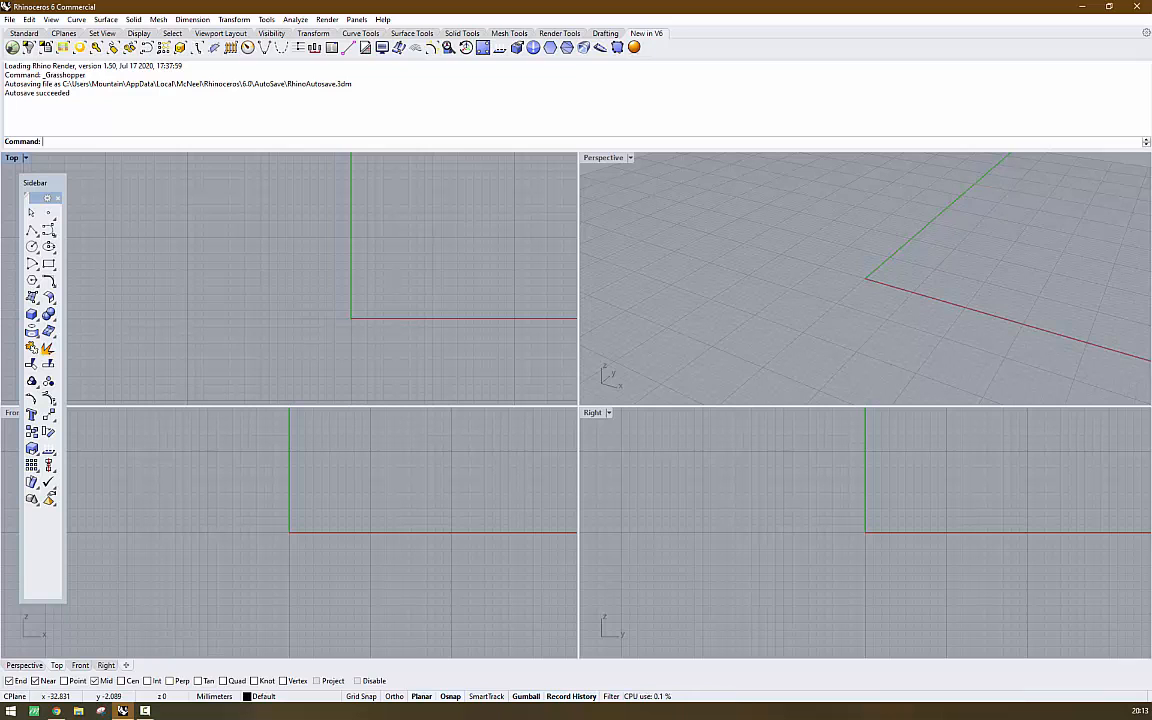
- Switch to Chrome, search the web for "peacock grasshopper" and open the food4Rhino Peacock page
{"action": "key", "text": "alt+Tab"}
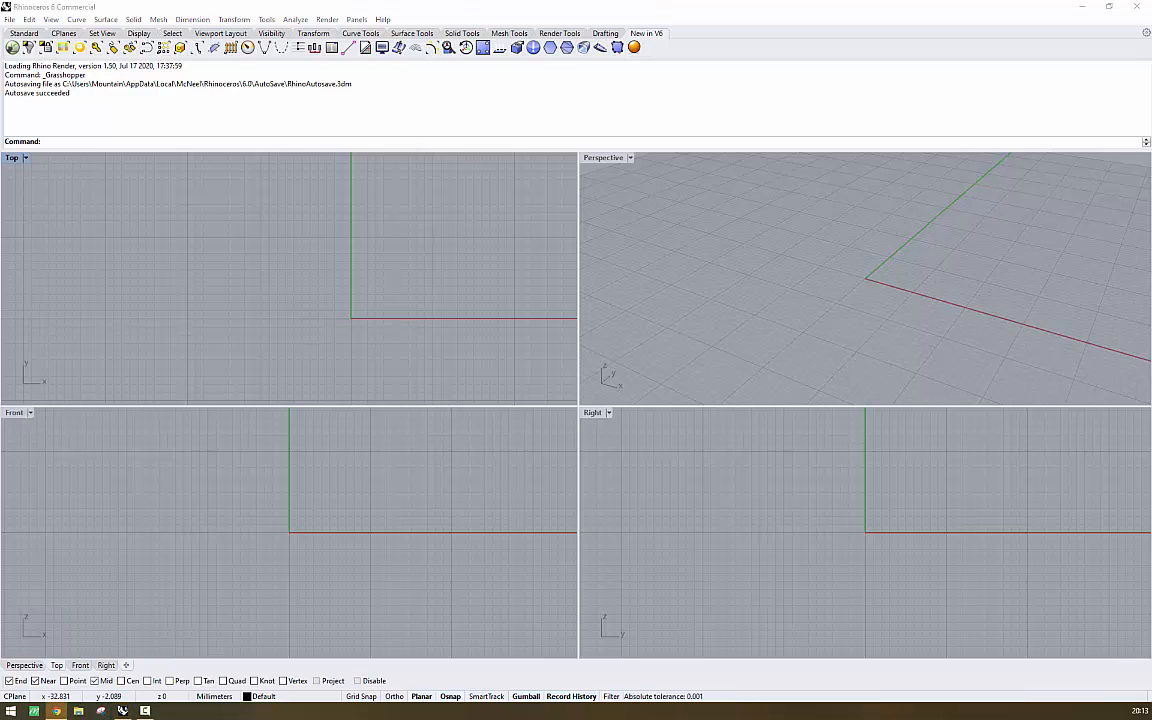
{"action": "double_click", "coordinate": [342, 121]}
{"action": "type", "text": "pe"}
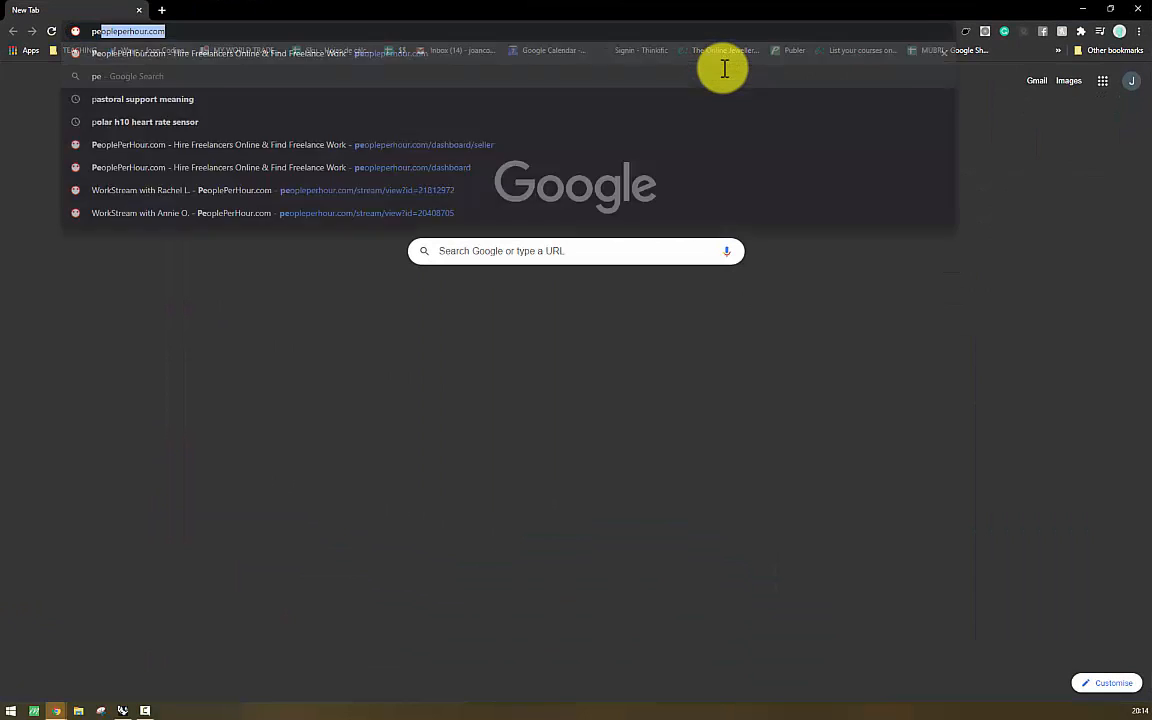
{"action": "key", "text": "BackSpace"}
{"action": "key", "text": "BackSpace"}
{"action": "key", "text": "BackSpace"}
{"action": "type", "text": "peacock"}
{"action": "type", "text": " grassho"}
{"action": "key", "text": "Return"}
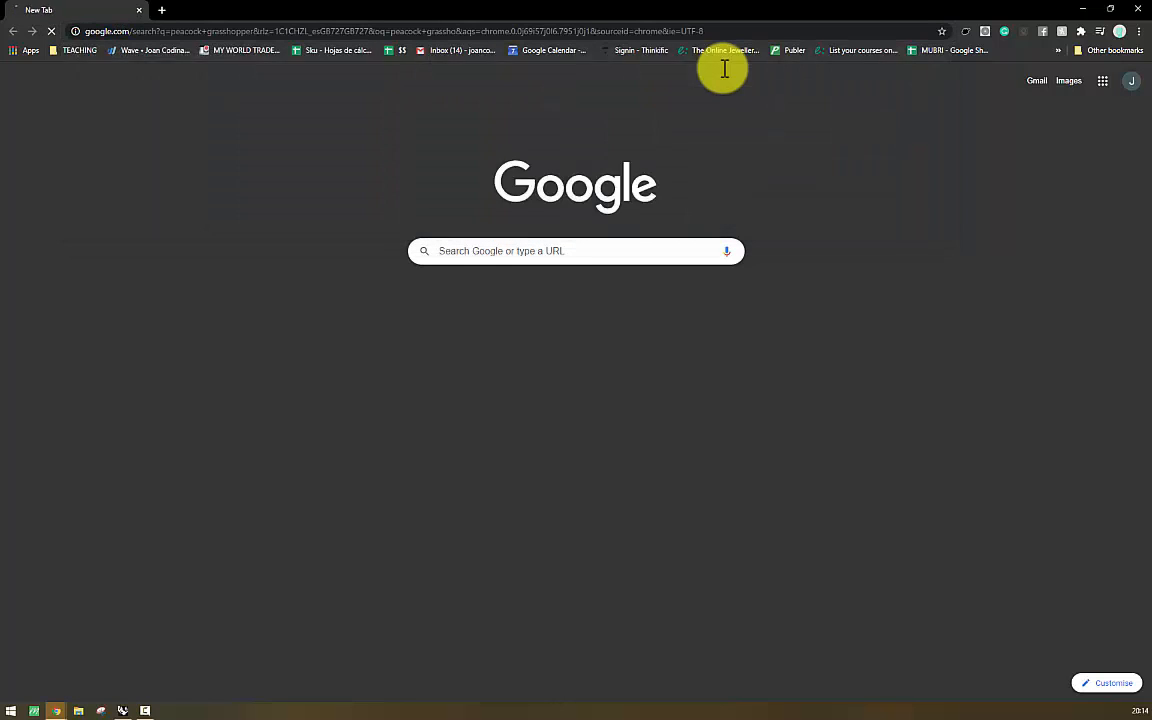
{"action": "left_click", "coordinate": [205, 189]}
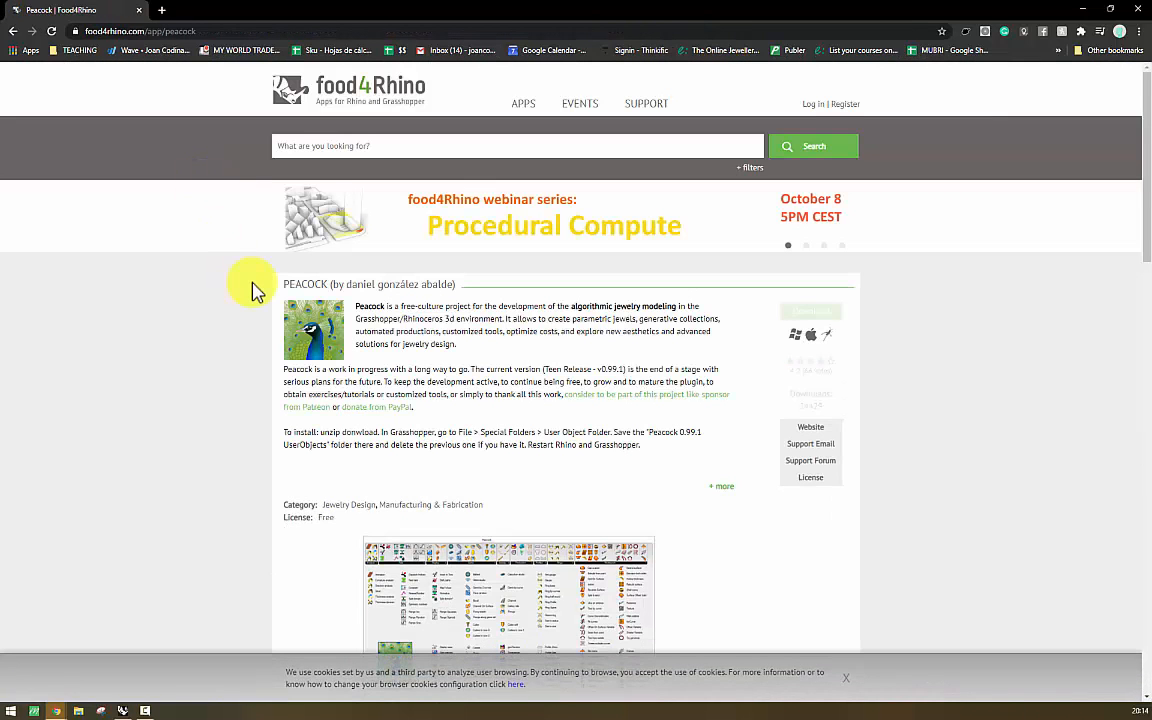
- Examine the enlarged overview image of the Peacock components on the plugin page and close it
{"action": "scroll", "coordinate": [391, 368], "scroll_direction": "down", "scroll_amount": 2}
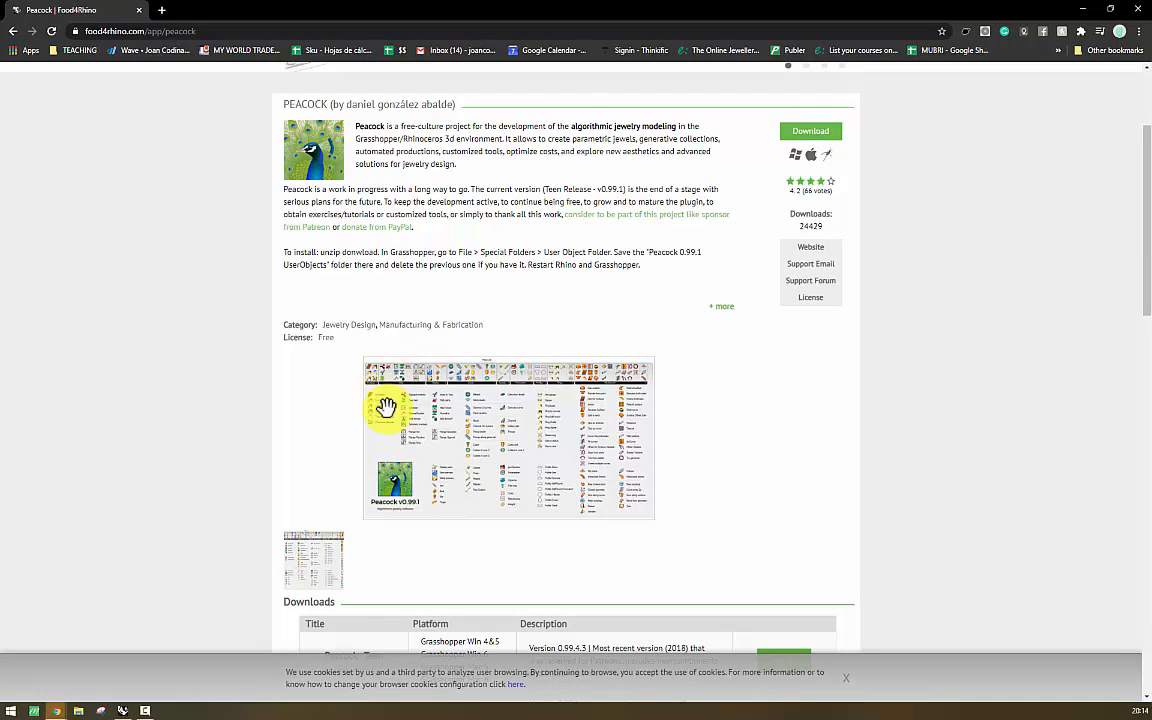
{"action": "left_click", "coordinate": [486, 460]}
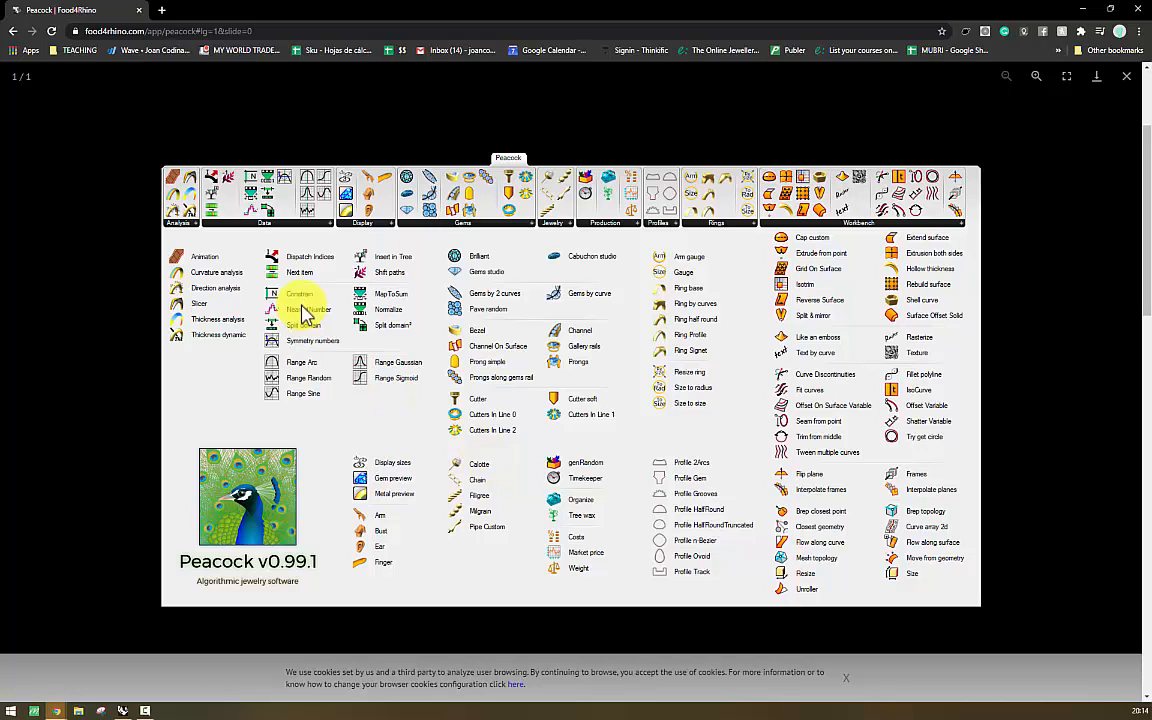
{"action": "left_click", "coordinate": [68, 147]}
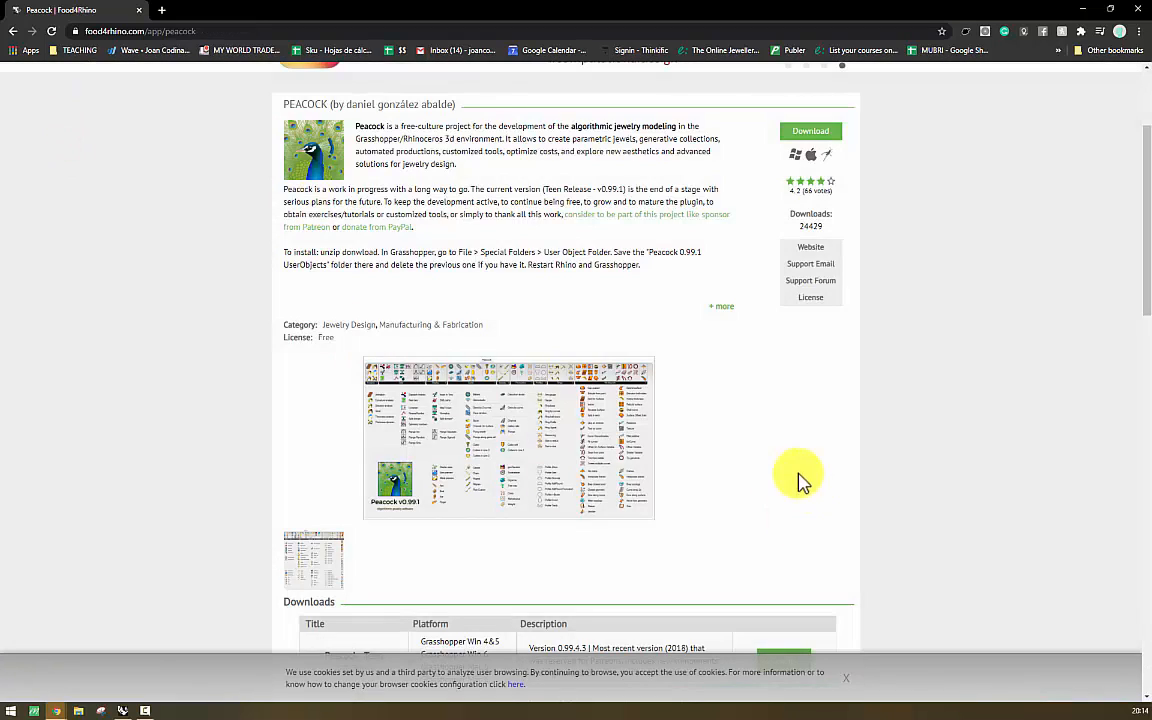
{"action": "scroll", "coordinate": [513, 455], "scroll_direction": "up", "scroll_amount": 3}
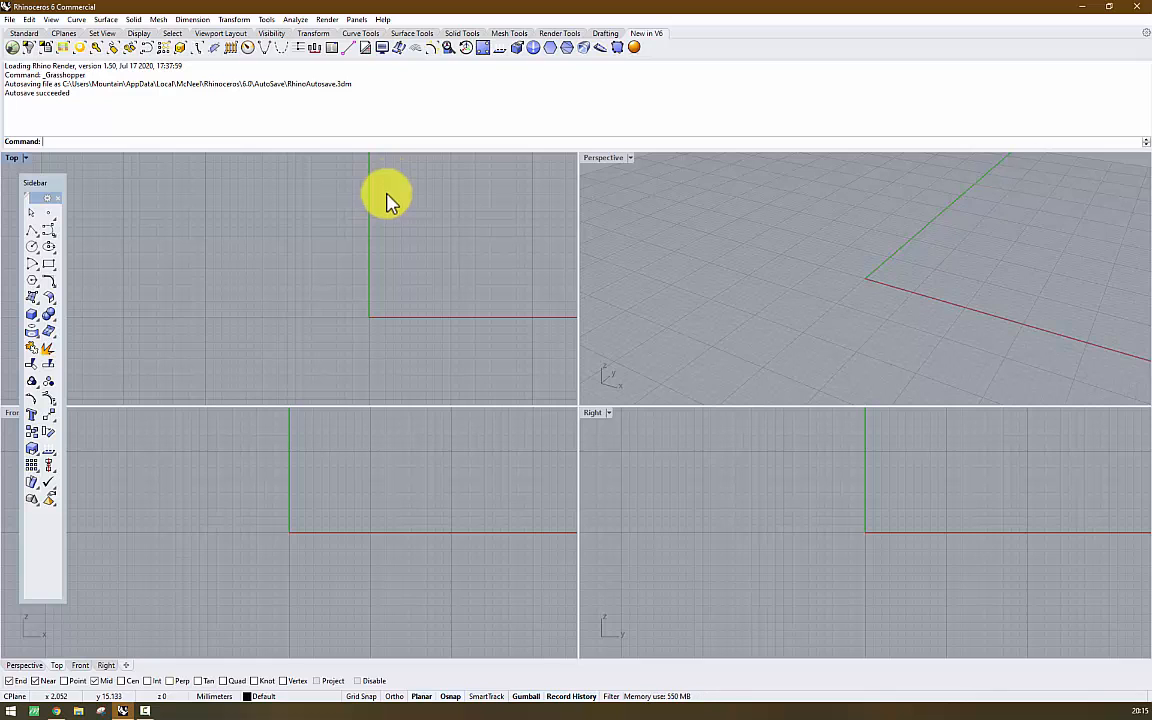
- Back in Rhino, draw a 17 mm diameter circle centred on the origin in the Front view and delete it
{"action": "right_click_drag", "start_coordinate": [365, 239], "coordinate": [337, 211]}
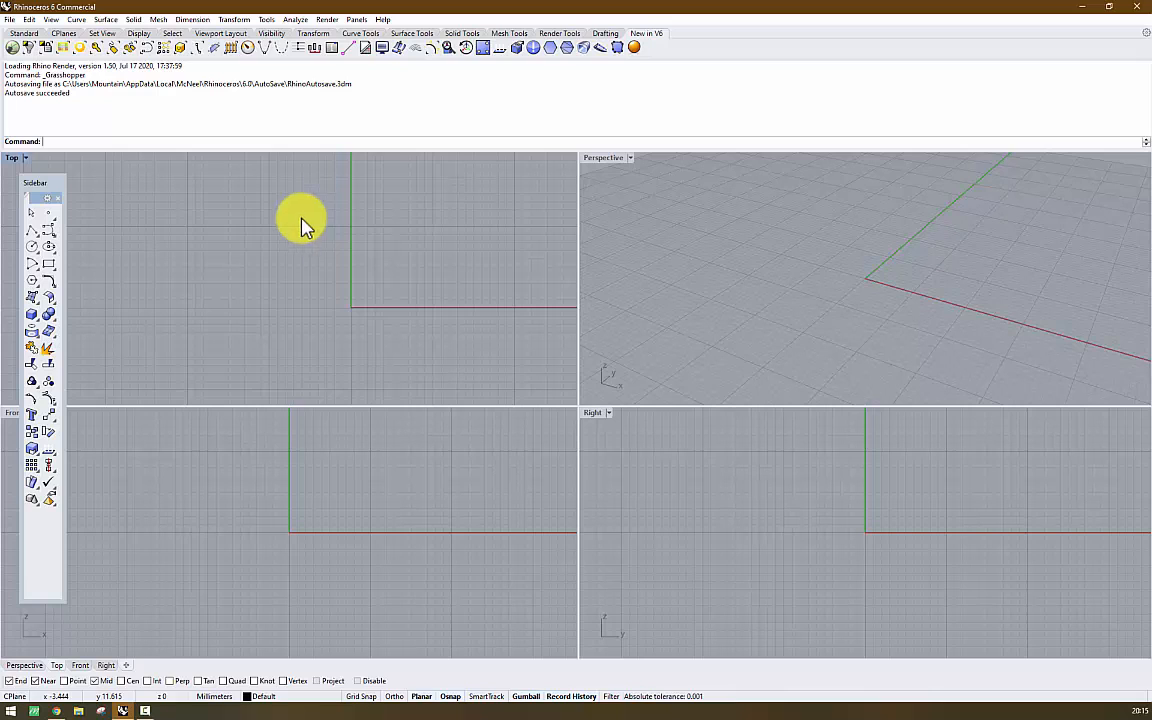
{"action": "left_click", "coordinate": [31, 246]}
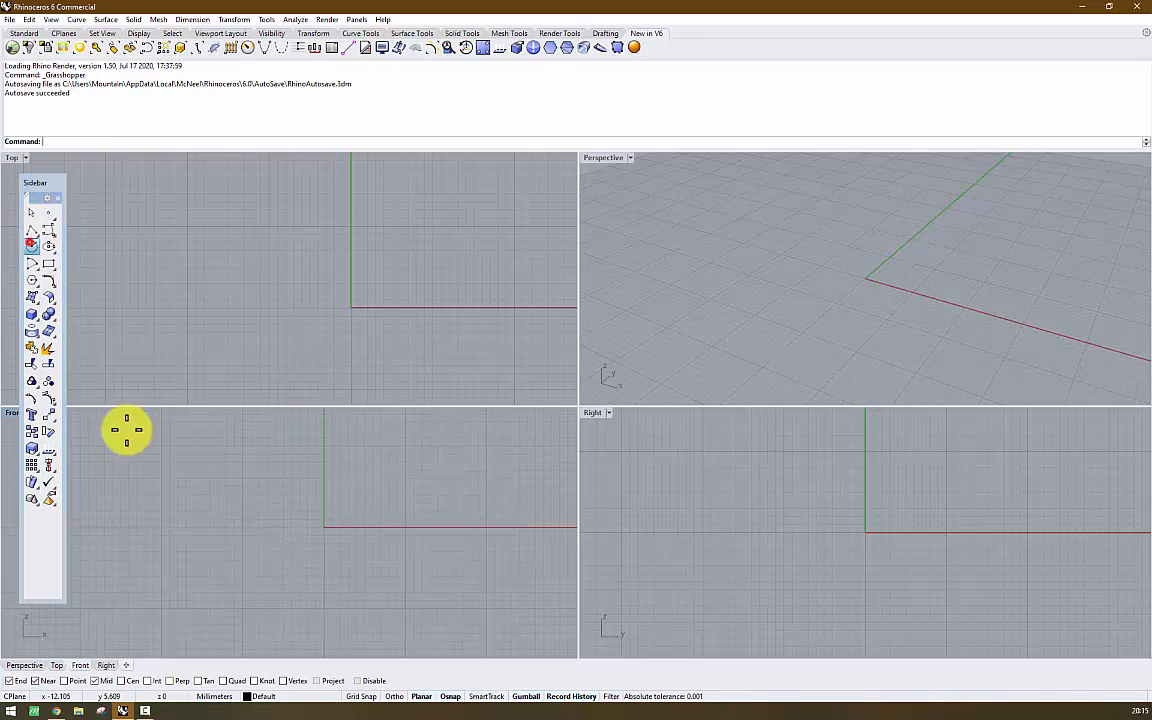
{"action": "type", "text": "0"}
{"action": "key", "text": "Return"}
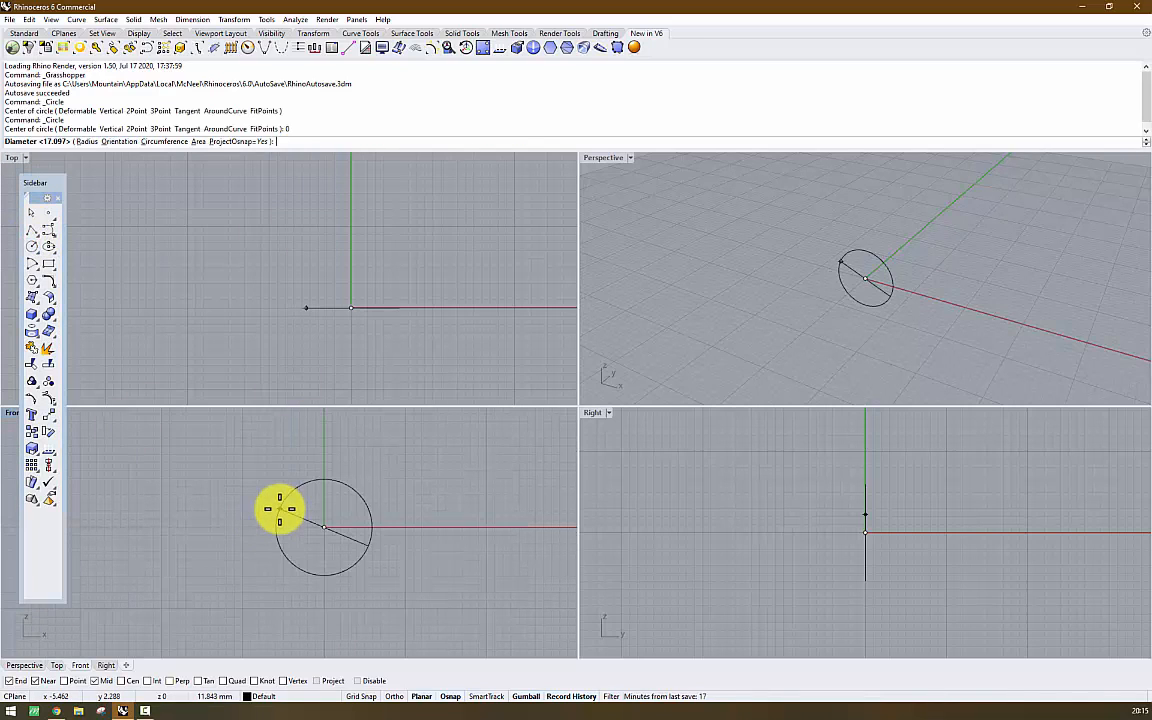
{"action": "type", "text": "17"}
{"action": "key", "text": "Return"}
{"action": "left_click", "coordinate": [305, 530]}
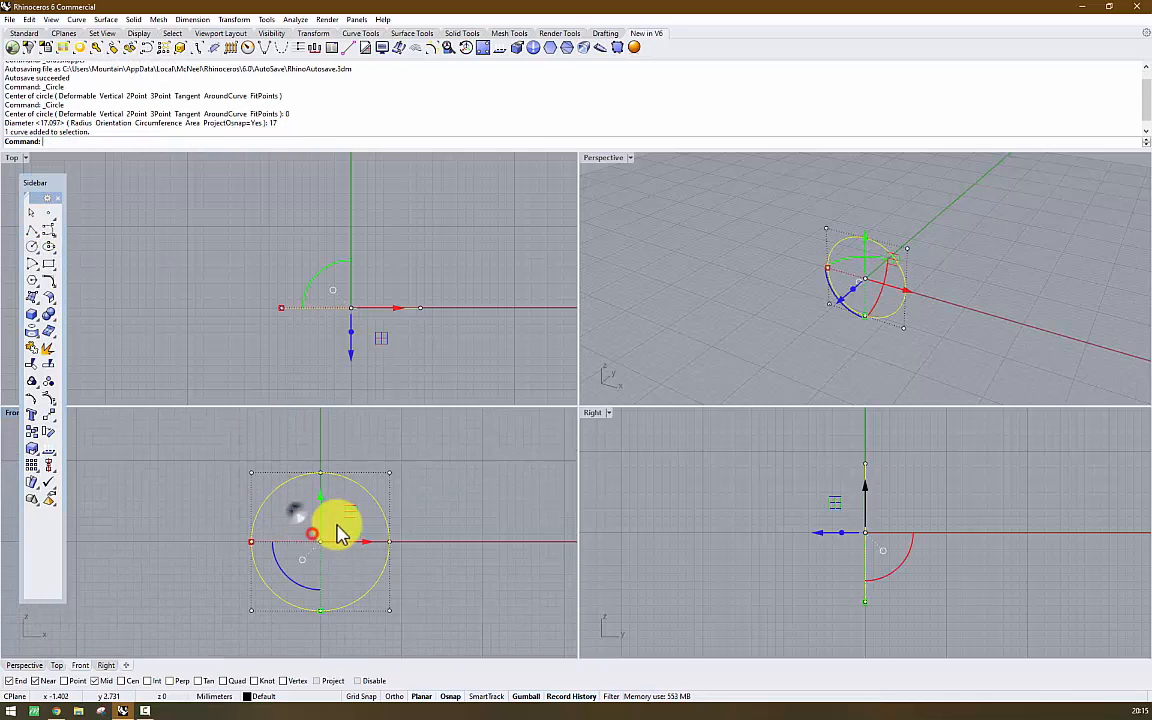
{"action": "key", "text": "Delete"}
- Open Grasshopper and delete the existing Gauge component from its canvas
{"action": "type", "text": "Grasshopper"}
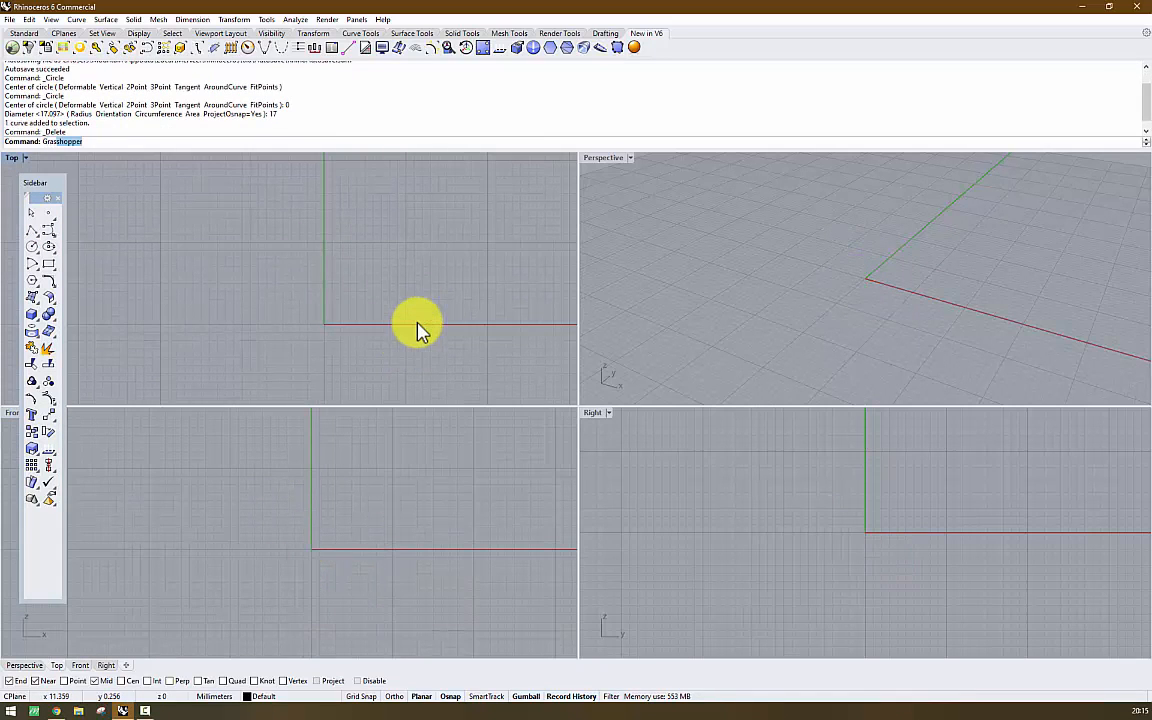
{"action": "key", "text": "Return"}
{"action": "scroll", "coordinate": [945, 421], "scroll_direction": "up", "scroll_amount": 4}
{"action": "left_click", "coordinate": [804, 401]}
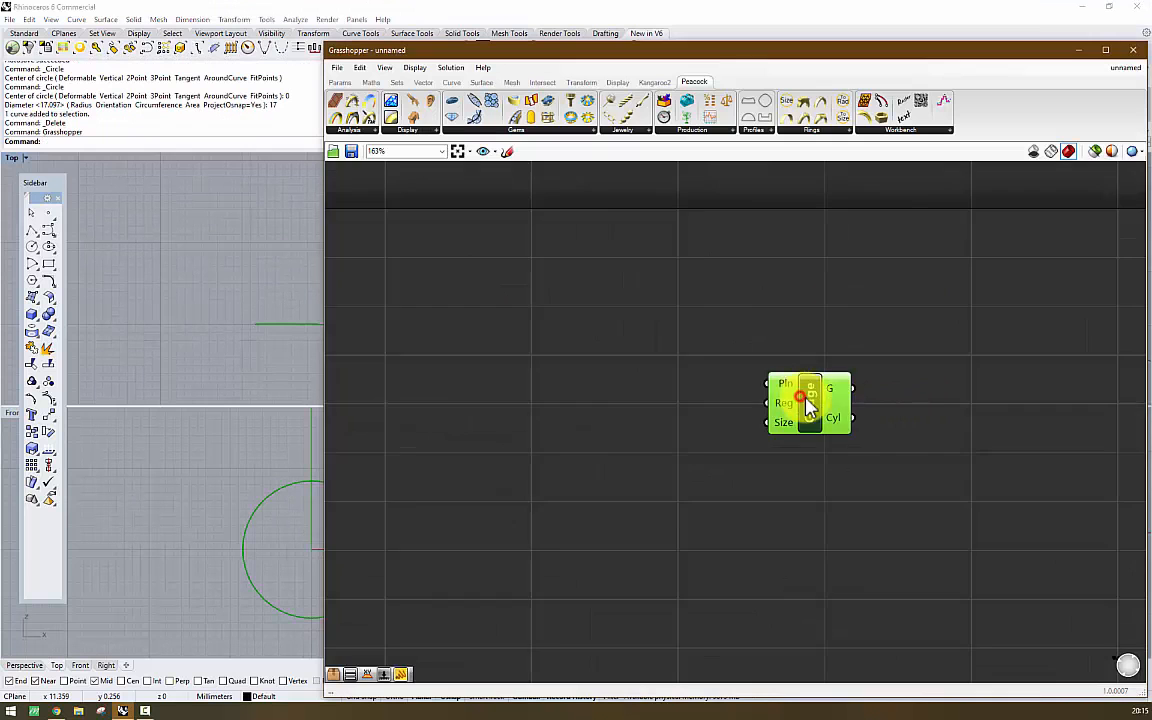
{"action": "right_click_drag", "start_coordinate": [810, 398], "coordinate": [908, 416]}
{"action": "key", "text": "Delete"}
- Move the Grasshopper window off the Top and Front views and place a Peacock Gauge component on the empty canvas
{"action": "right_click_drag", "start_coordinate": [670, 395], "coordinate": [739, 413]}
{"action": "scroll", "coordinate": [738, 413], "scroll_direction": "down", "scroll_amount": 2}
{"action": "left_click_drag", "start_coordinate": [508, 51], "coordinate": [663, 112]}
{"action": "scroll", "coordinate": [913, 458], "scroll_direction": "down", "scroll_amount": 5}
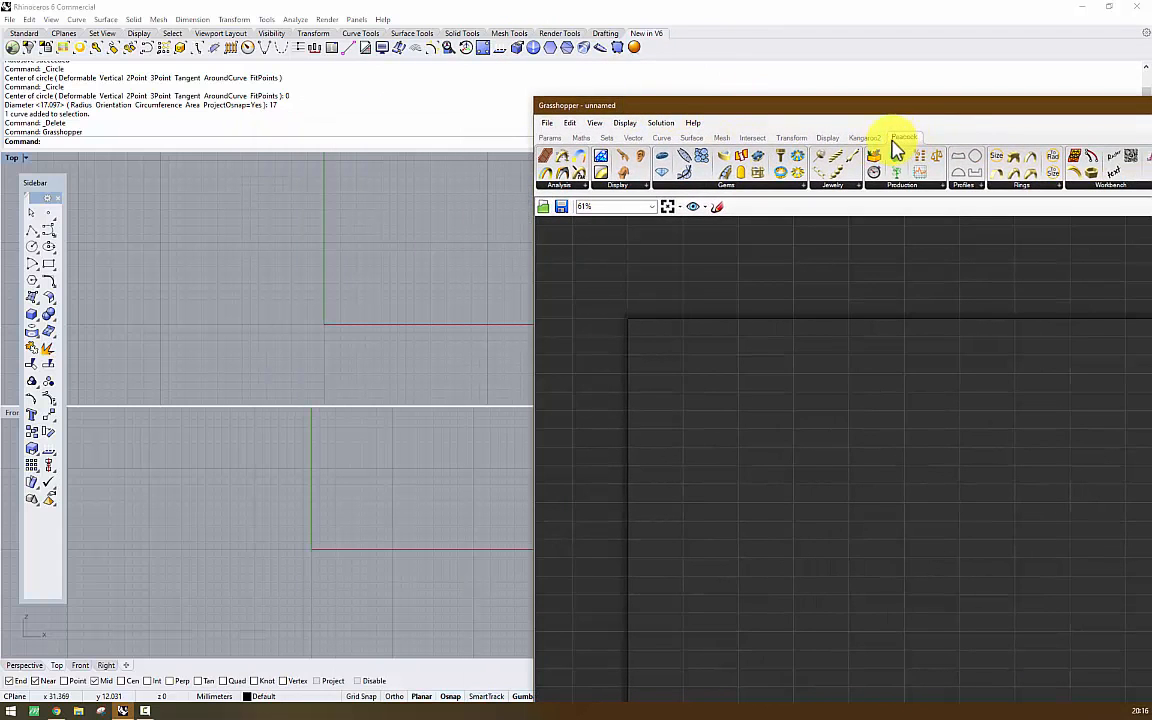
{"action": "left_click_drag", "start_coordinate": [955, 112], "coordinate": [928, 106]}
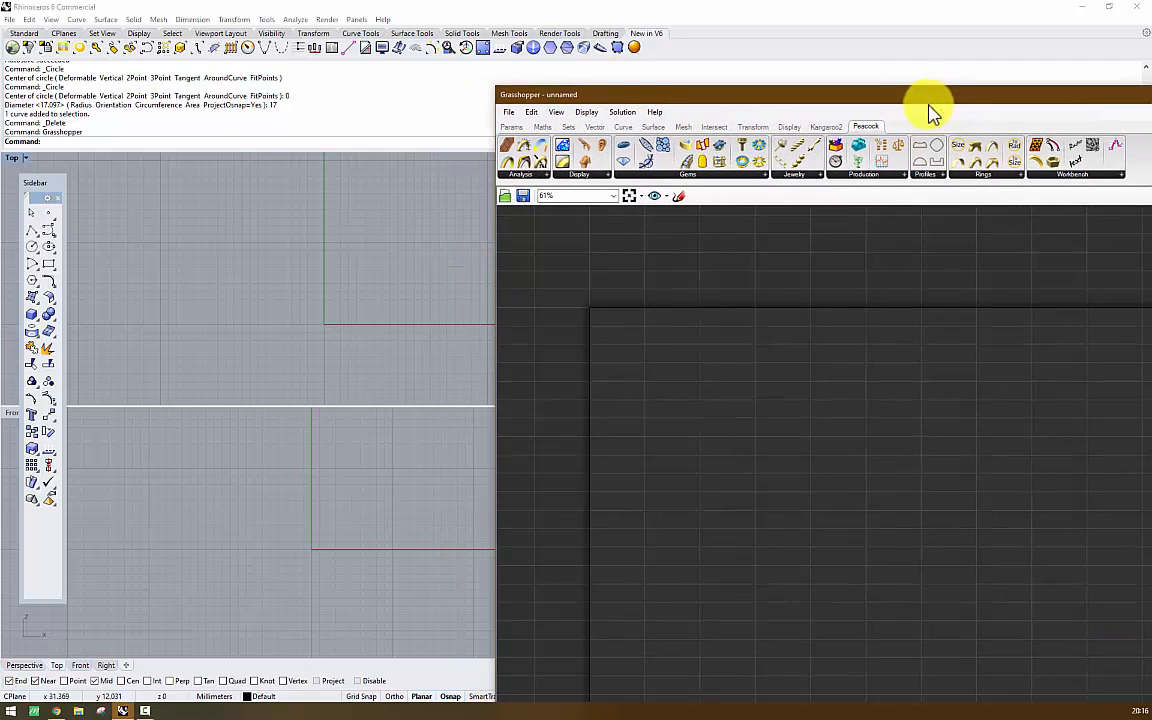
{"action": "left_click_drag", "start_coordinate": [955, 147], "coordinate": [771, 404]}
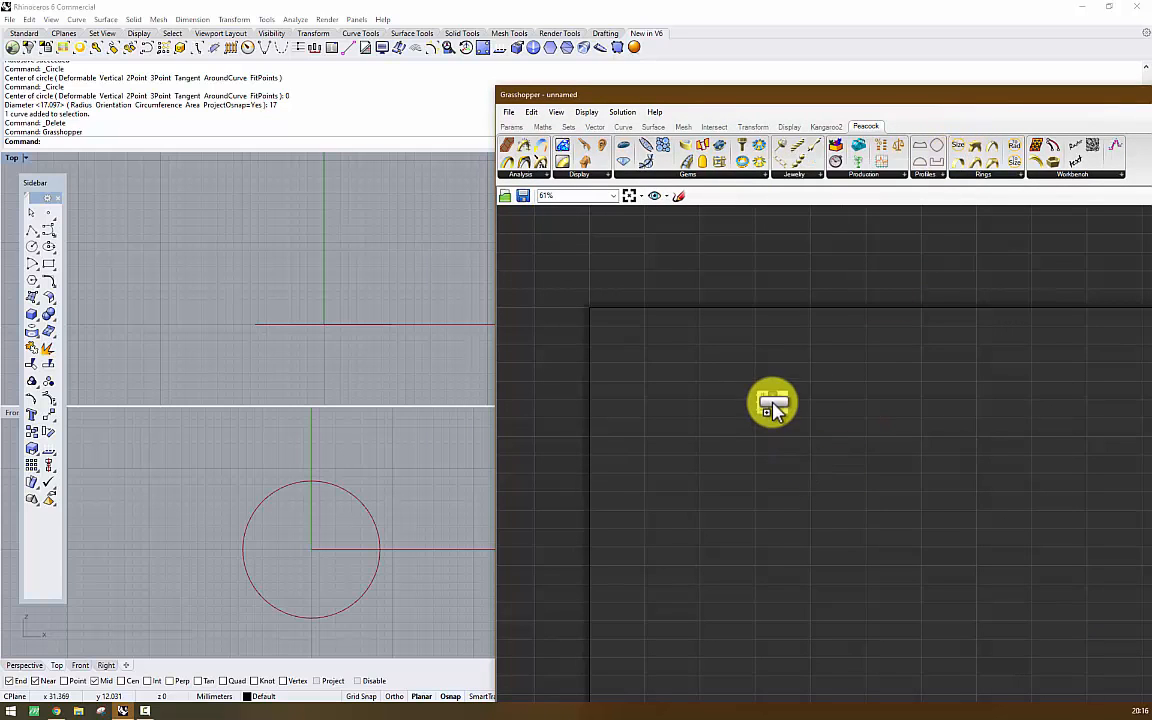
- Maximize the Perspective viewport and arrange the Grasshopper window beside it so the gauge circle can be examined
{"action": "left_click_drag", "start_coordinate": [620, 100], "coordinate": [903, 107]}
{"action": "double_click", "coordinate": [600, 158]}
{"action": "right_click_drag", "start_coordinate": [596, 159], "coordinate": [779, 221]}
{"action": "left_click_drag", "start_coordinate": [984, 112], "coordinate": [767, 68]}
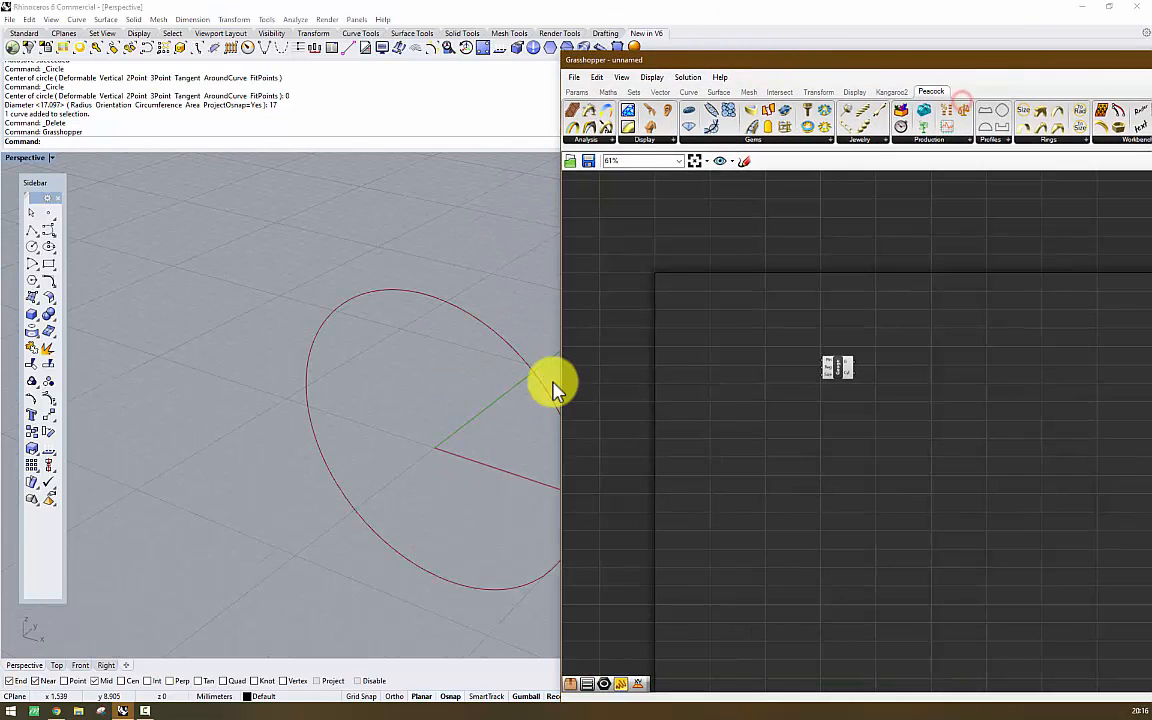
{"action": "right_click_drag", "start_coordinate": [548, 380], "coordinate": [473, 391], "text": "shift"}
{"action": "scroll", "coordinate": [826, 372], "scroll_direction": "up", "scroll_amount": 5}
{"action": "right_click_drag", "start_coordinate": [826, 372], "coordinate": [943, 386]}
{"action": "scroll", "coordinate": [865, 390], "scroll_direction": "down", "scroll_amount": 1}
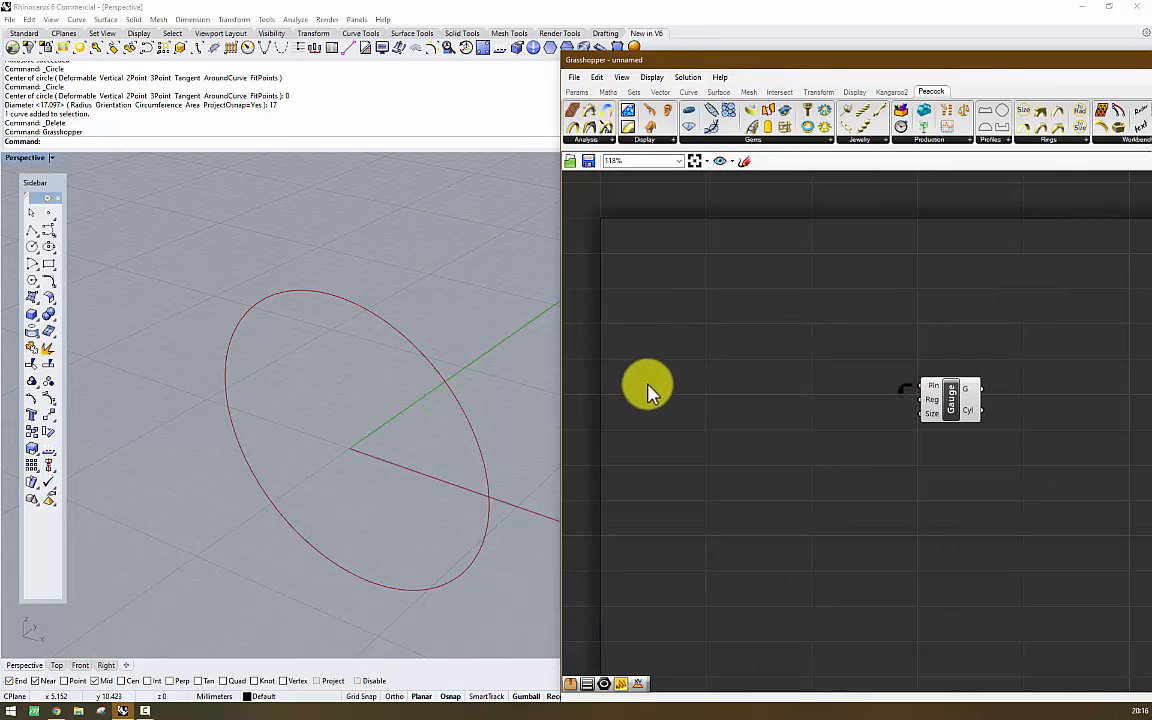
{"action": "right_click_drag", "start_coordinate": [411, 442], "coordinate": [386, 368]}
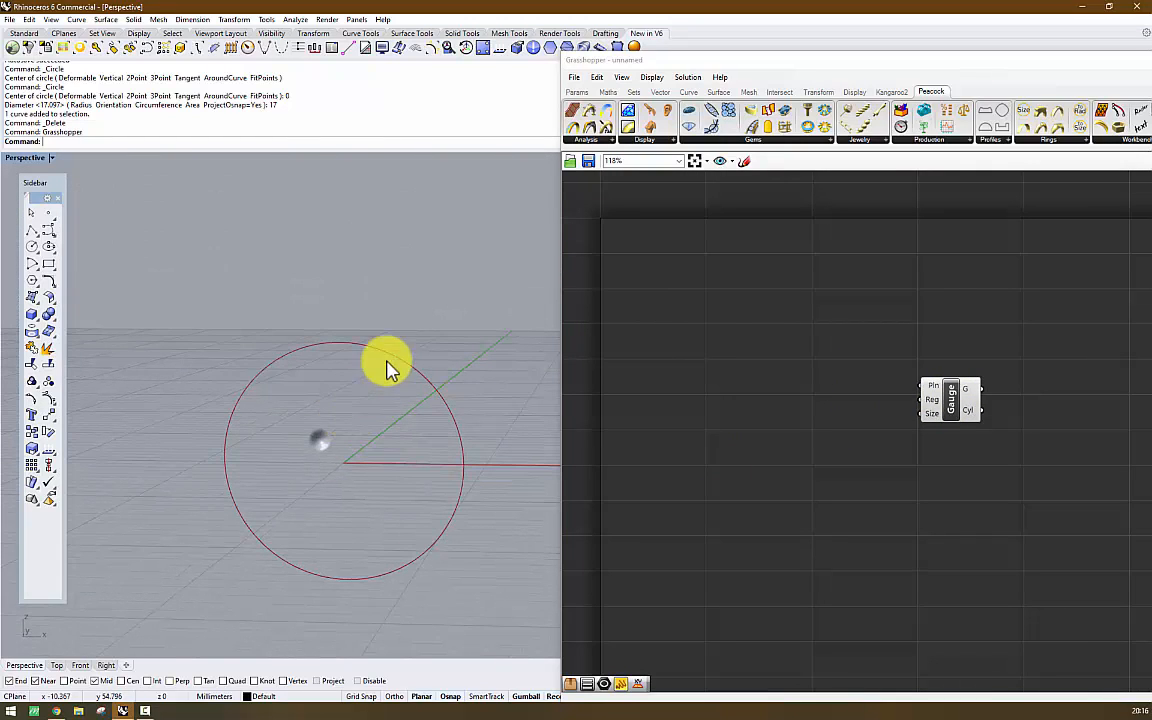
{"action": "right_click_drag", "start_coordinate": [252, 407], "coordinate": [28, 638]}
- Add an XZ Plane component and connect its P output to the Gauge's Pln input
{"action": "left_click", "coordinate": [784, 373]}
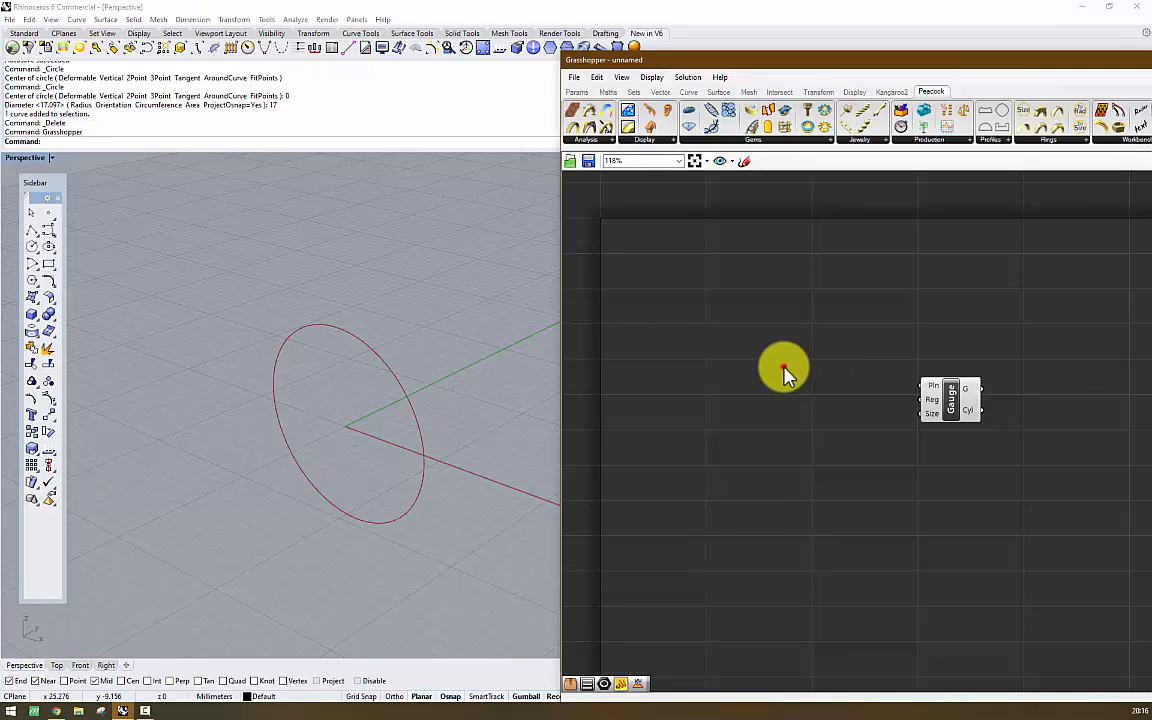
{"action": "double_click", "coordinate": [784, 373]}
{"action": "type", "text": "xz"}
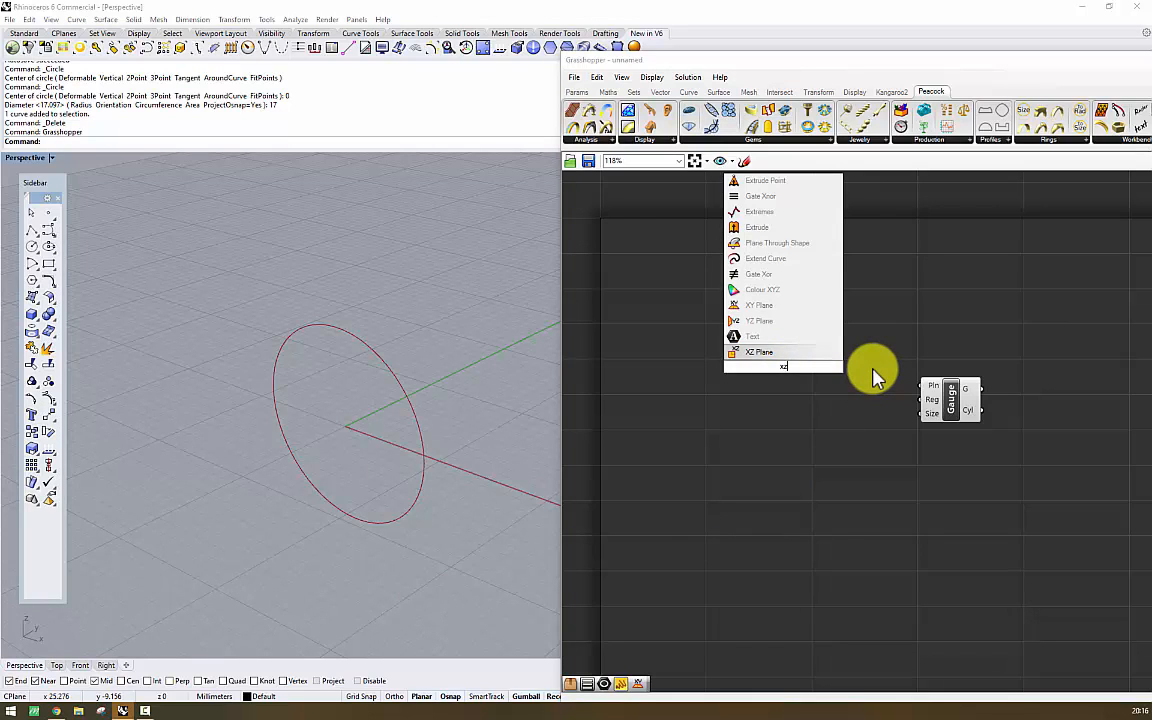
{"action": "left_click", "coordinate": [758, 352]}
{"action": "right_click_drag", "start_coordinate": [455, 409], "coordinate": [382, 415]}
{"action": "scroll", "coordinate": [319, 406], "scroll_direction": "up", "scroll_amount": 6}
{"action": "scroll", "coordinate": [319, 406], "scroll_direction": "down", "scroll_amount": 2}
{"action": "left_click_drag", "start_coordinate": [808, 368], "coordinate": [922, 386]}
{"action": "left_click", "coordinate": [391, 398]}
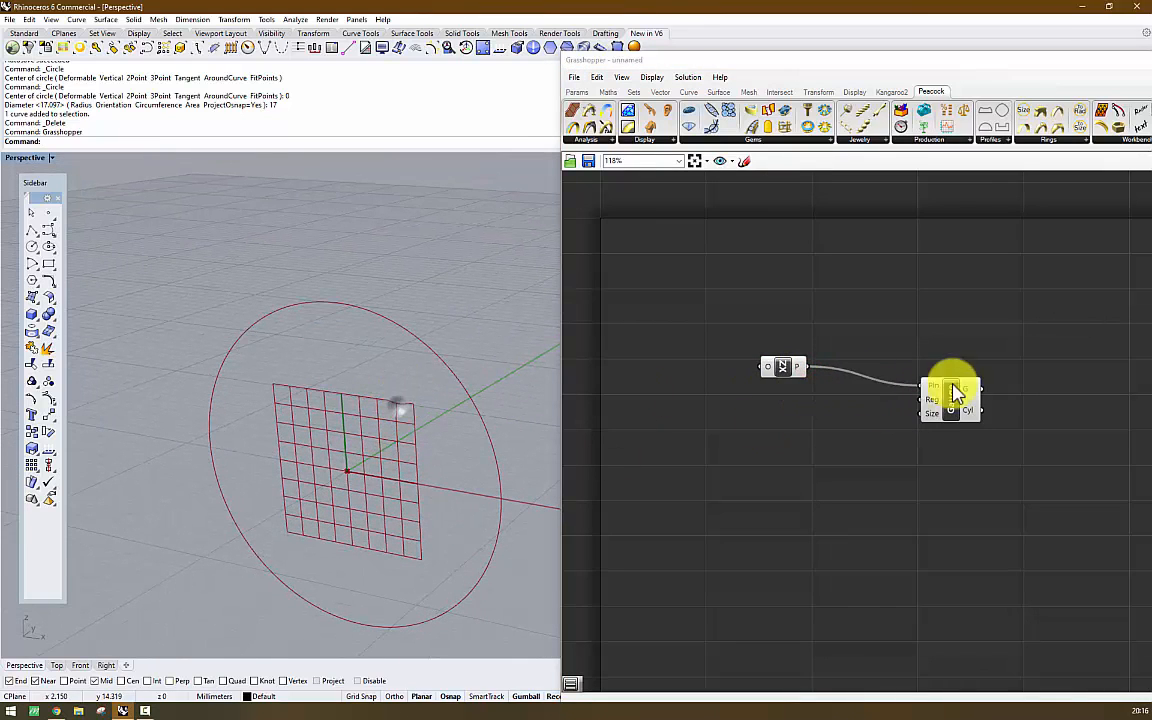
- Add an XY Plane component and connect it to the Gauge's Pln input in place of the XZ plane
{"action": "right_click_drag", "start_coordinate": [956, 396], "coordinate": [930, 394]}
{"action": "double_click", "coordinate": [756, 301]}
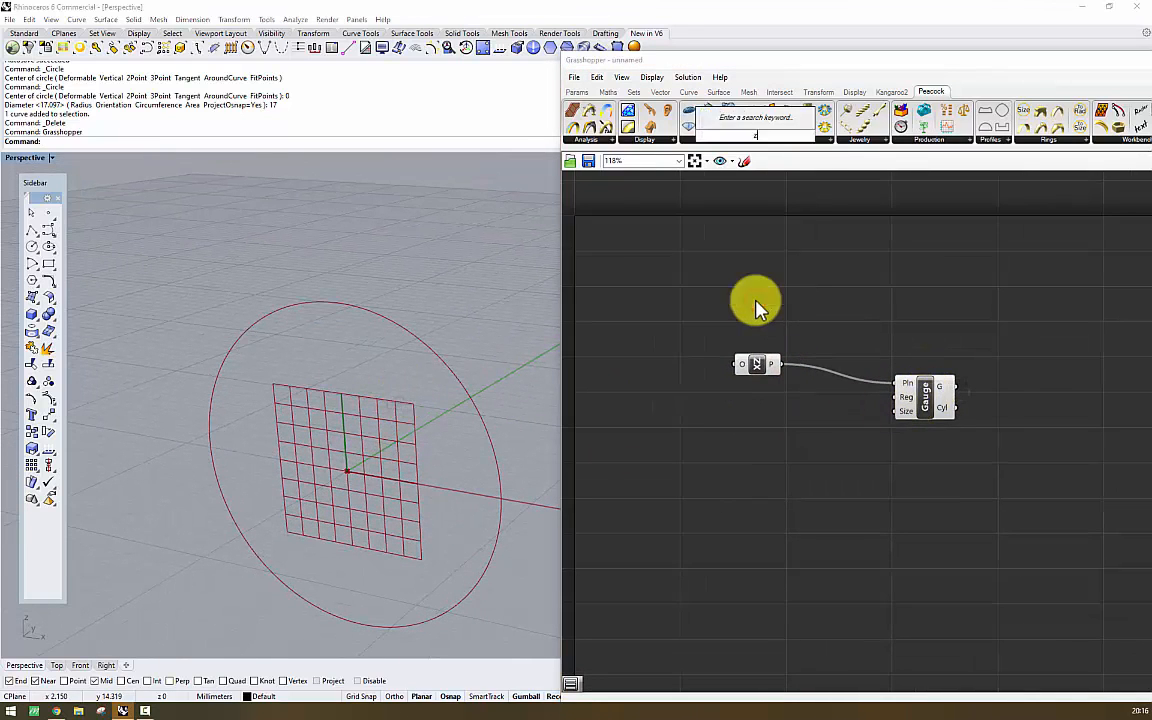
{"action": "type", "text": "xy"}
{"action": "left_click", "coordinate": [730, 288]}
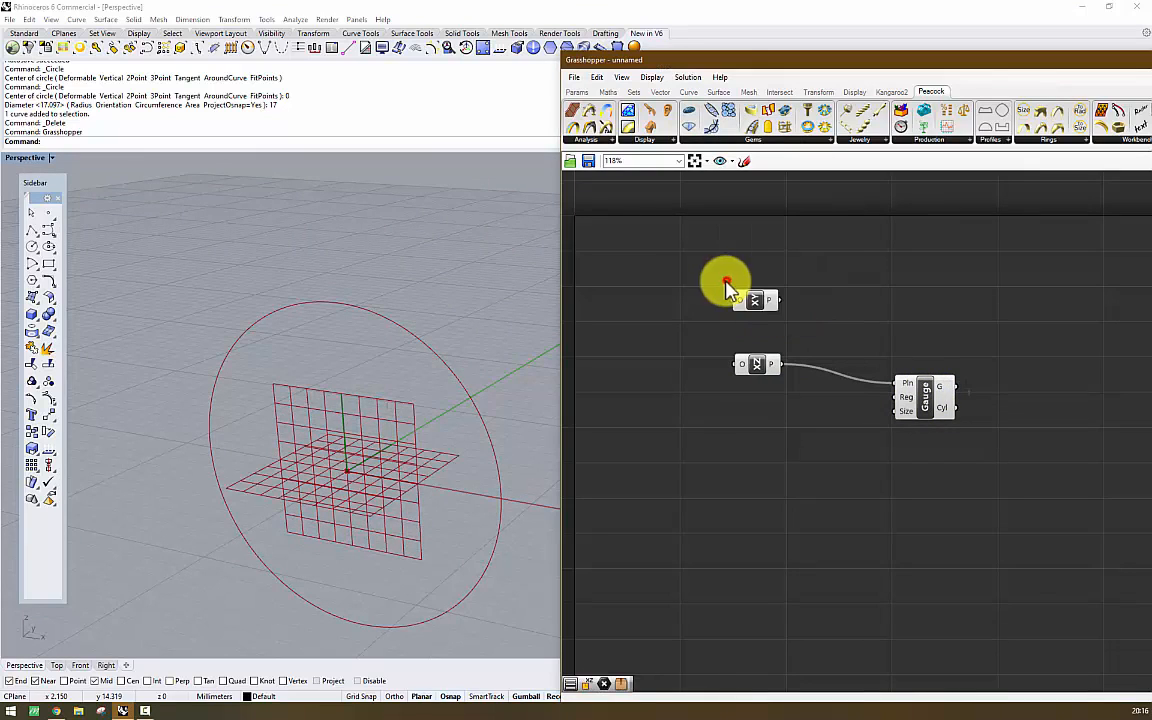
{"action": "left_click_drag", "start_coordinate": [746, 301], "coordinate": [898, 384]}
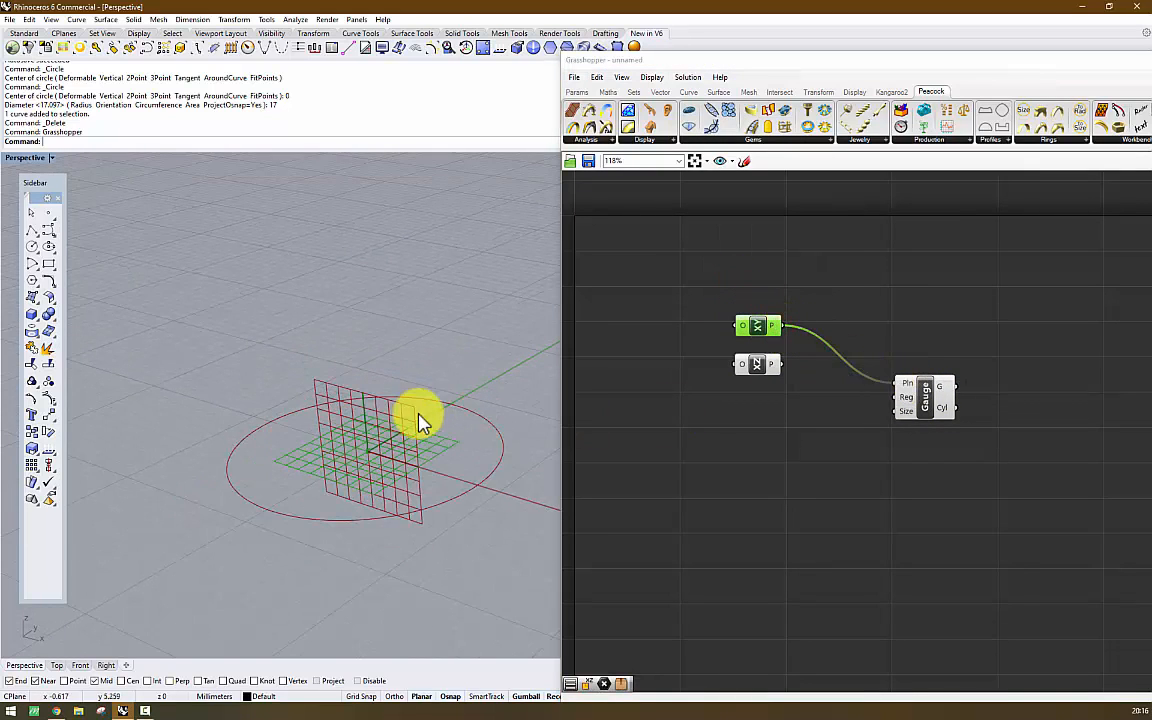
- Connect the XZ Plane's output to the Gauge's Reg input and disconnect the wire on its Pln input
{"action": "left_click_drag", "start_coordinate": [782, 364], "coordinate": [897, 397]}
{"action": "right_click", "coordinate": [908, 385]}
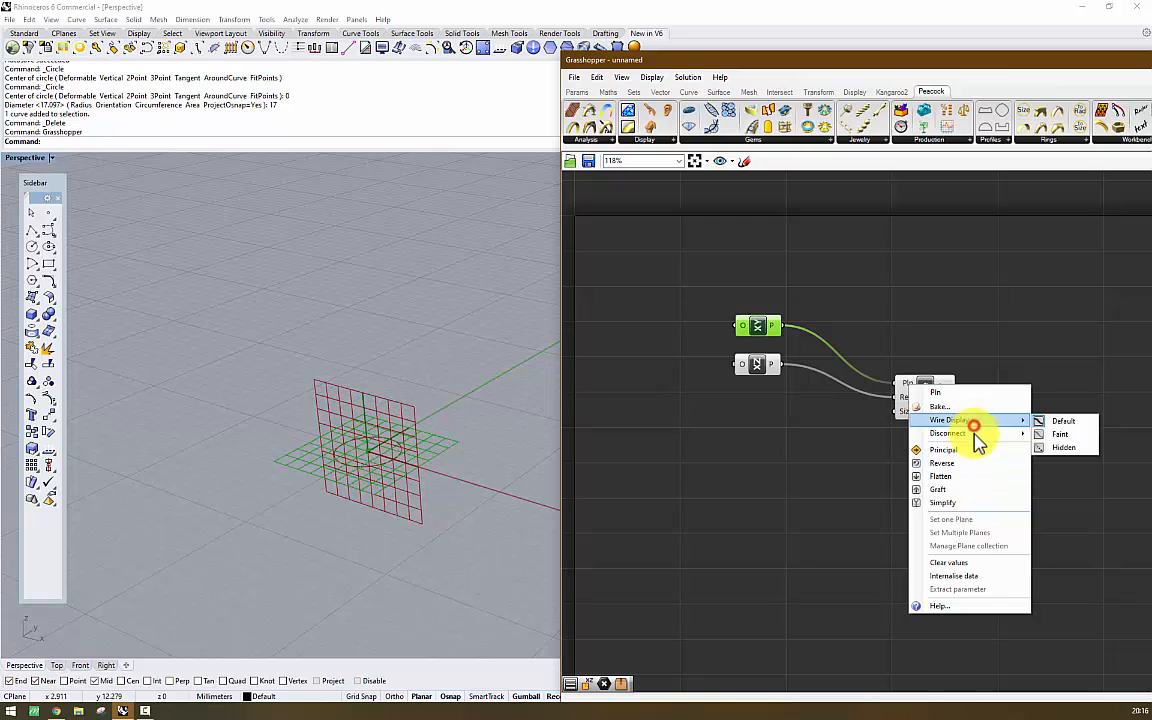
{"action": "mouse_move", "coordinate": [1023, 433]}
{"action": "left_click", "coordinate": [1113, 449]}
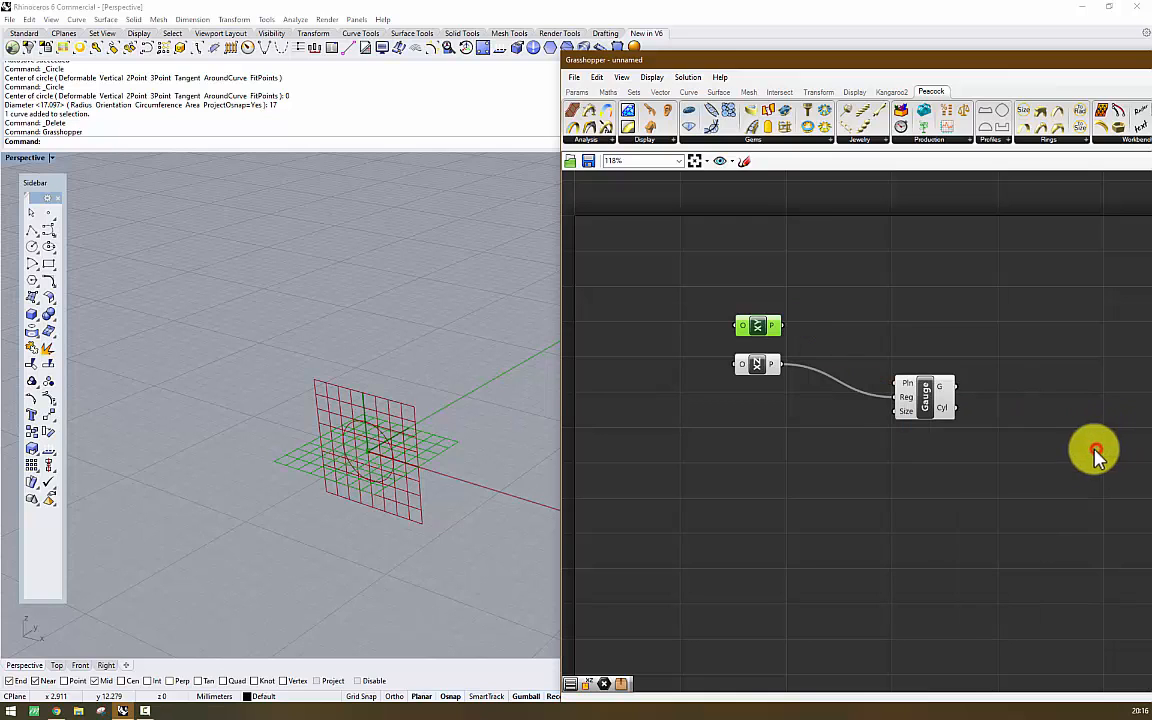
- Delete the unconnected XY Plane component from the canvas
{"action": "left_click", "coordinate": [789, 280]}
{"action": "left_click", "coordinate": [740, 328]}
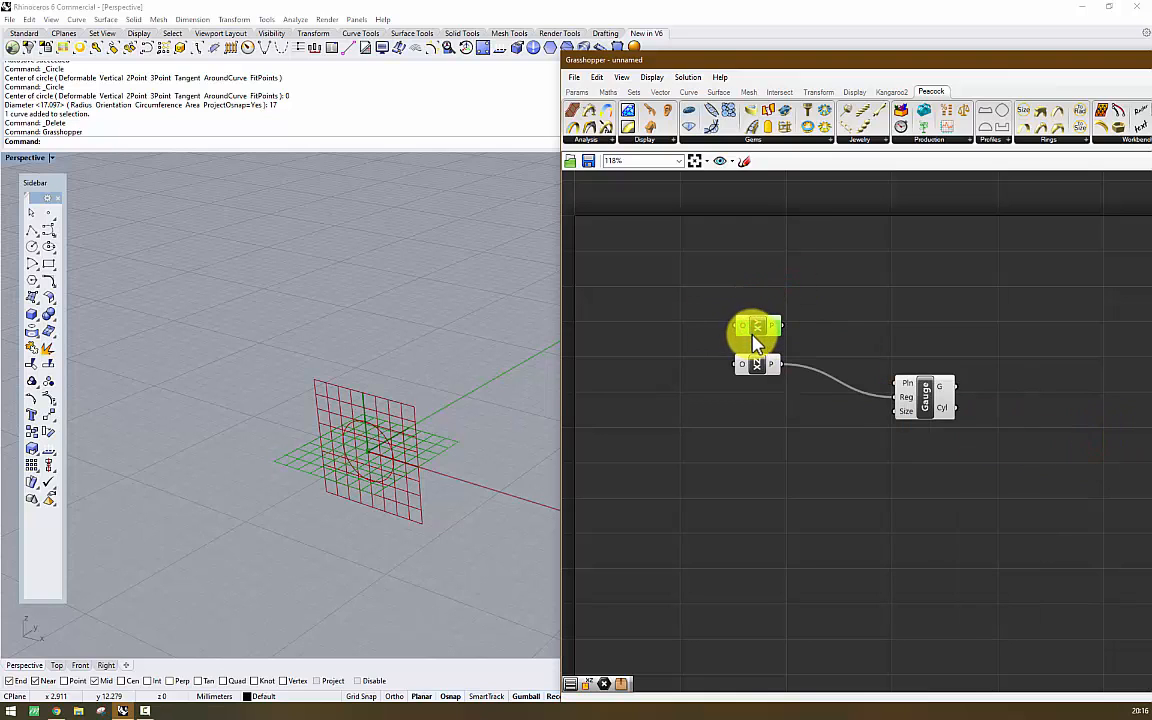
{"action": "key", "text": "Delete"}
- Move the Gauge component closer to the XZ Plane component and examine its circle in the Perspective viewport
{"action": "scroll", "coordinate": [757, 370], "scroll_direction": "up", "scroll_amount": 1}
{"action": "left_click", "coordinate": [766, 360]}
{"action": "scroll", "coordinate": [656, 278], "scroll_direction": "up", "scroll_amount": 1}
{"action": "scroll", "coordinate": [385, 468], "scroll_direction": "up", "scroll_amount": 4}
{"action": "right_click_drag", "start_coordinate": [391, 468], "coordinate": [312, 401]}
{"action": "left_click", "coordinate": [1018, 424]}
{"action": "left_click_drag", "start_coordinate": [1018, 424], "coordinate": [977, 388]}
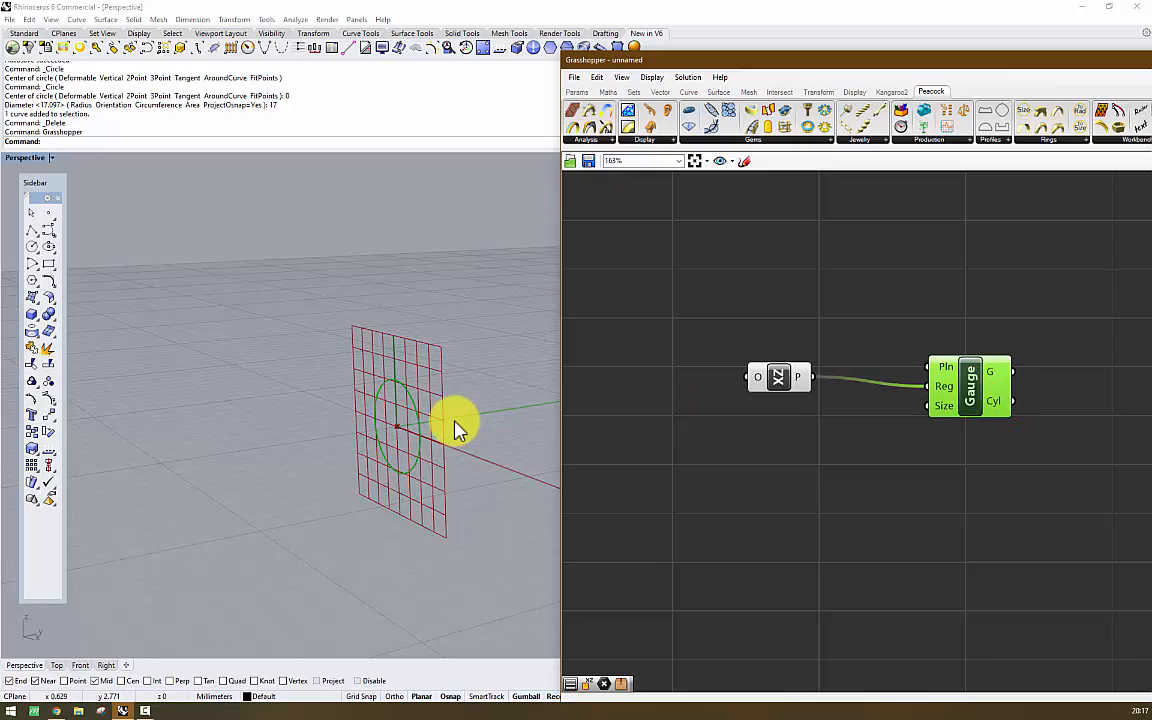
{"action": "right_click_drag", "start_coordinate": [452, 419], "coordinate": [411, 437]}
{"action": "scroll", "coordinate": [411, 437], "scroll_direction": "up", "scroll_amount": 5}
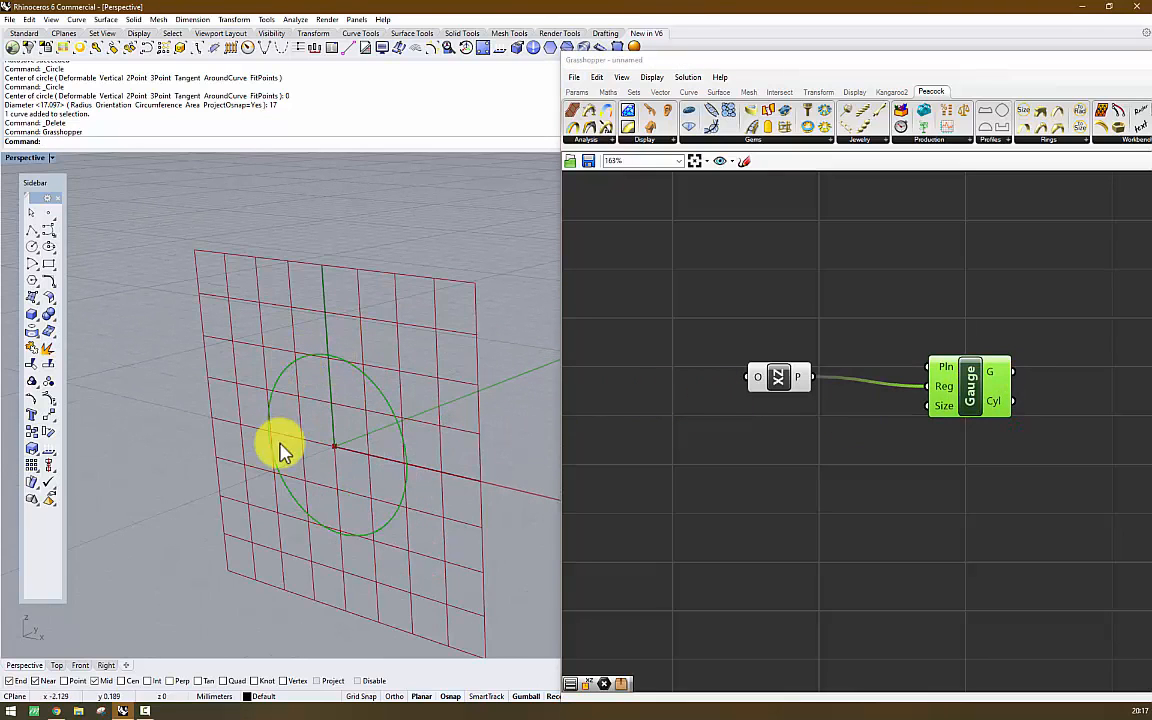
{"action": "left_click", "coordinate": [1015, 491]}
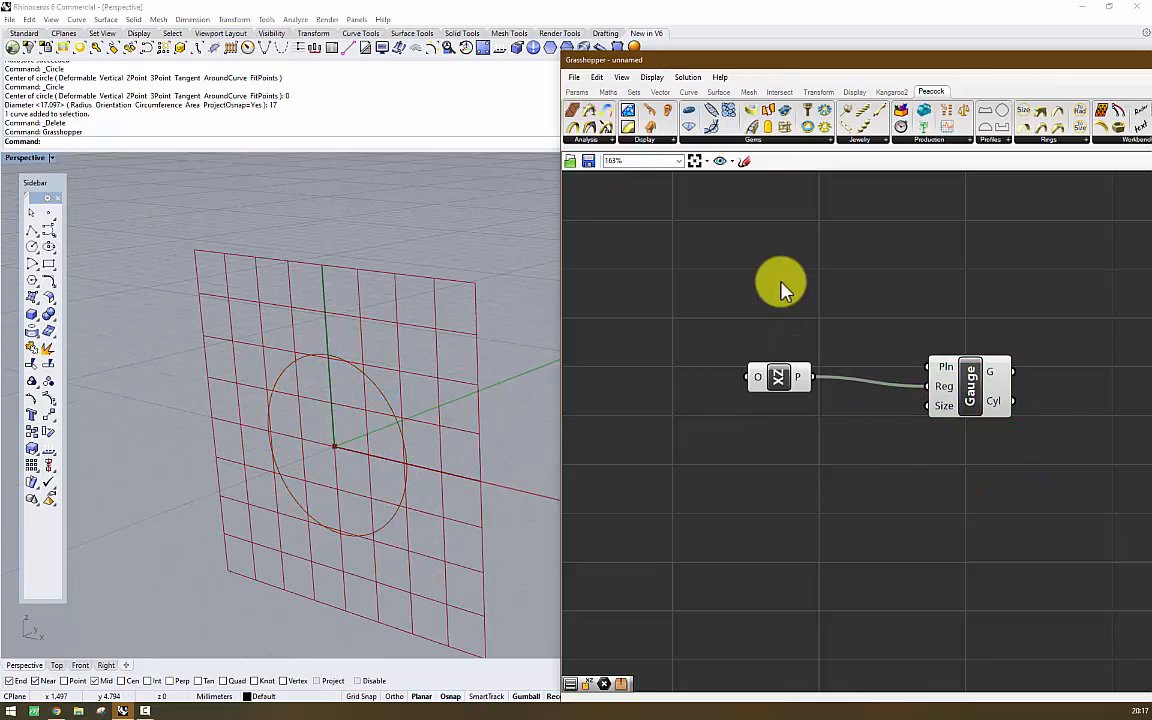
{"action": "right_click_drag", "start_coordinate": [868, 257], "coordinate": [798, 262]}
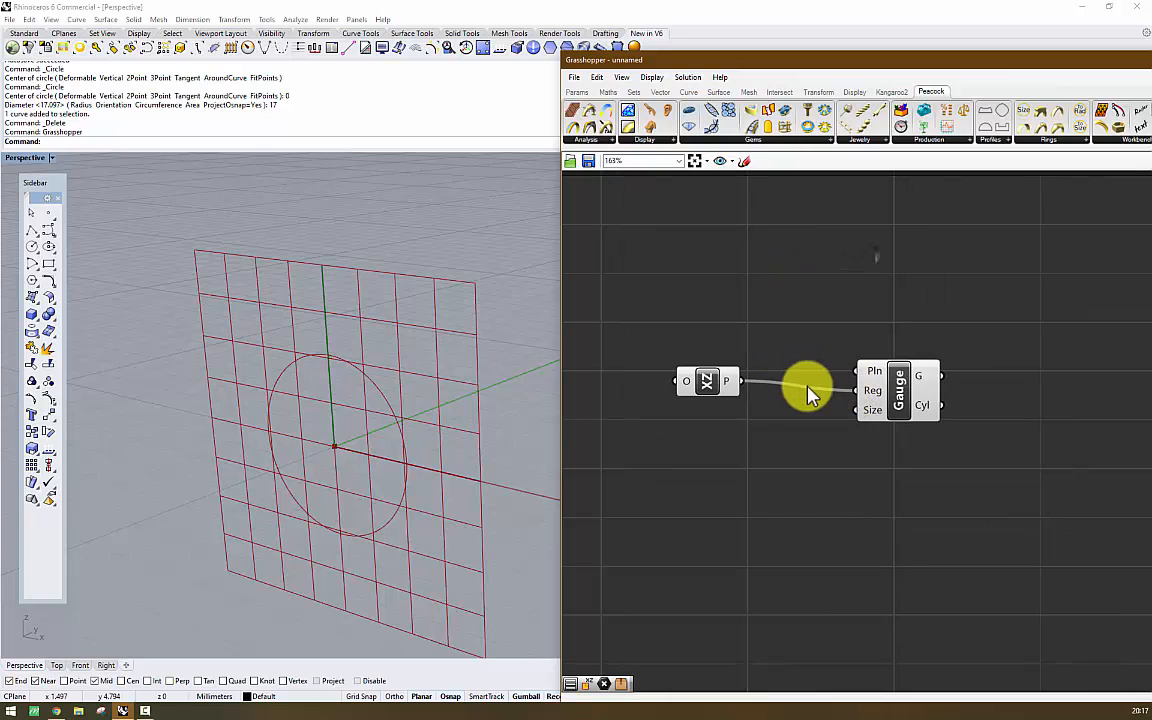
- Connect the XZ Plane's output to the Gauge's Pln input, disconnect its Reg input, and move the Gauge slightly lower on the canvas
{"action": "left_click_drag", "start_coordinate": [741, 381], "coordinate": [864, 388]}
{"action": "right_click", "coordinate": [866, 392]}
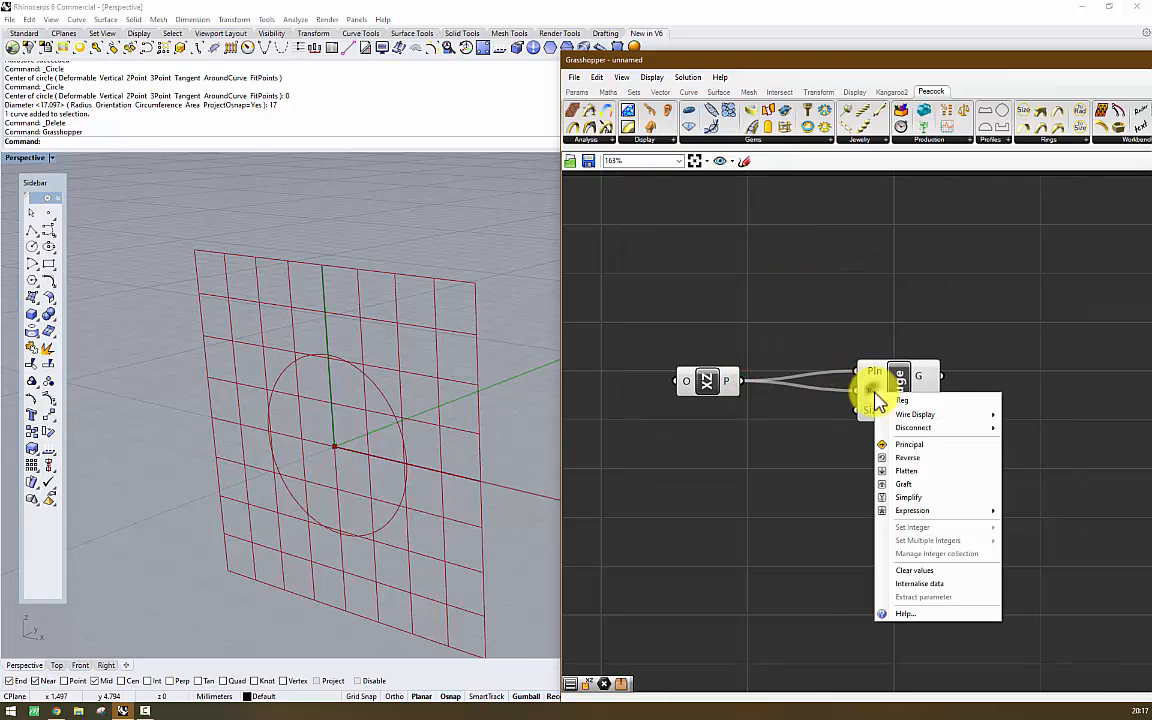
{"action": "mouse_move", "coordinate": [928, 436]}
{"action": "left_click", "coordinate": [1040, 428]}
{"action": "scroll", "coordinate": [483, 404], "scroll_direction": "down", "scroll_amount": 5}
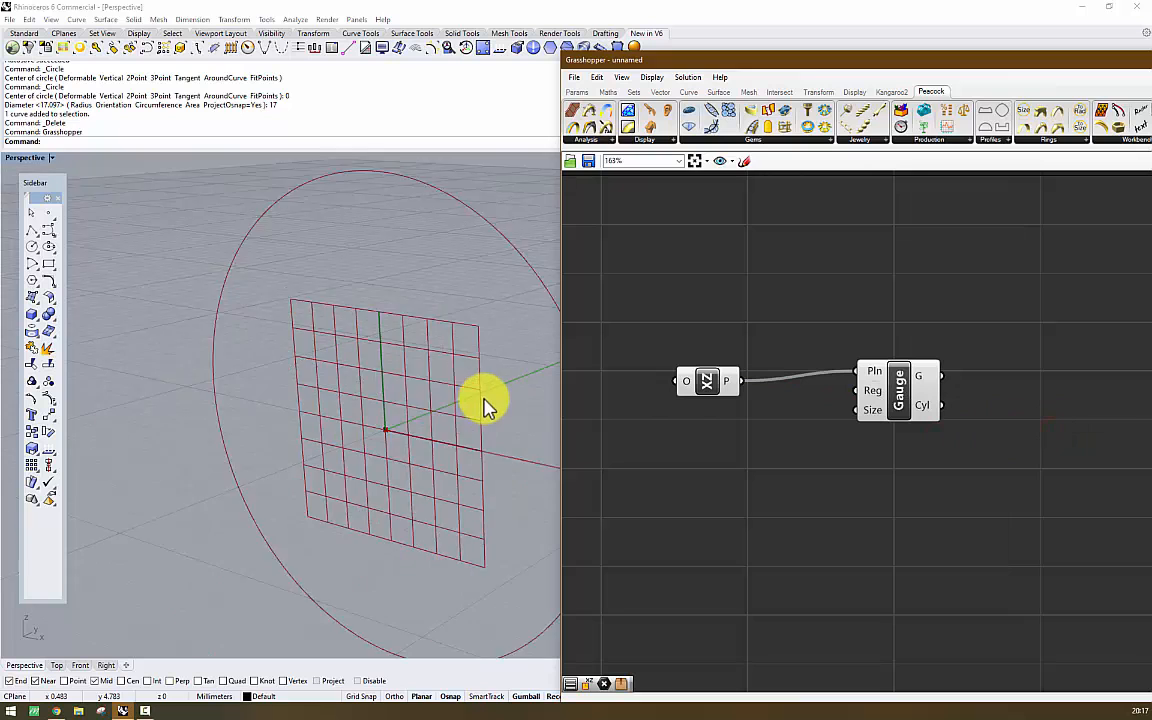
{"action": "left_click_drag", "start_coordinate": [912, 372], "coordinate": [925, 393]}
{"action": "left_click", "coordinate": [813, 291]}
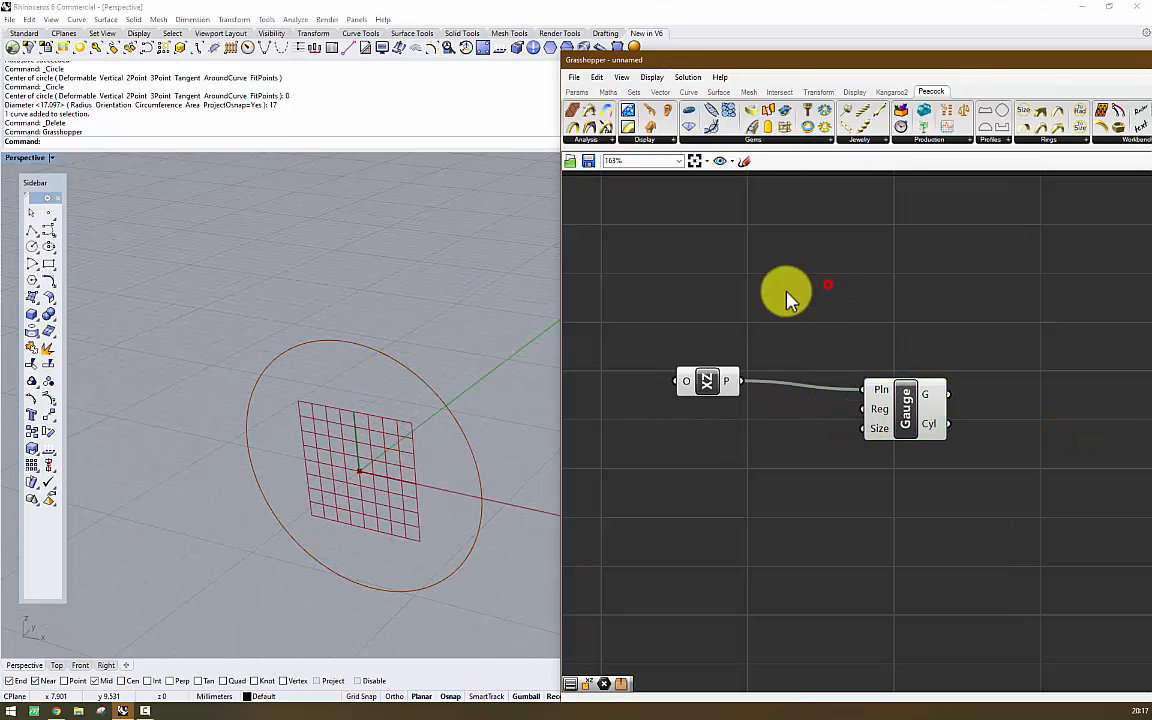
- Add a Value List connected to the Gauge's Reg input and set the region to British
{"action": "left_click", "coordinate": [578, 92]}
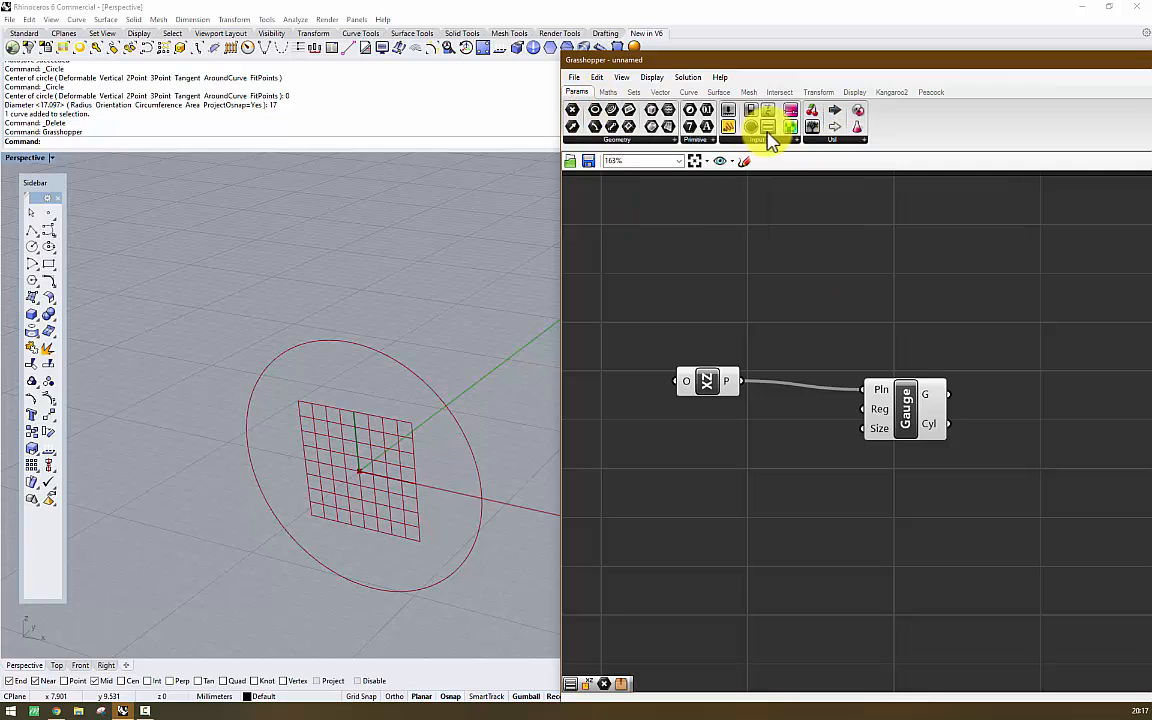
{"action": "left_click_drag", "start_coordinate": [768, 127], "coordinate": [862, 409]}
{"action": "left_click", "coordinate": [738, 423]}
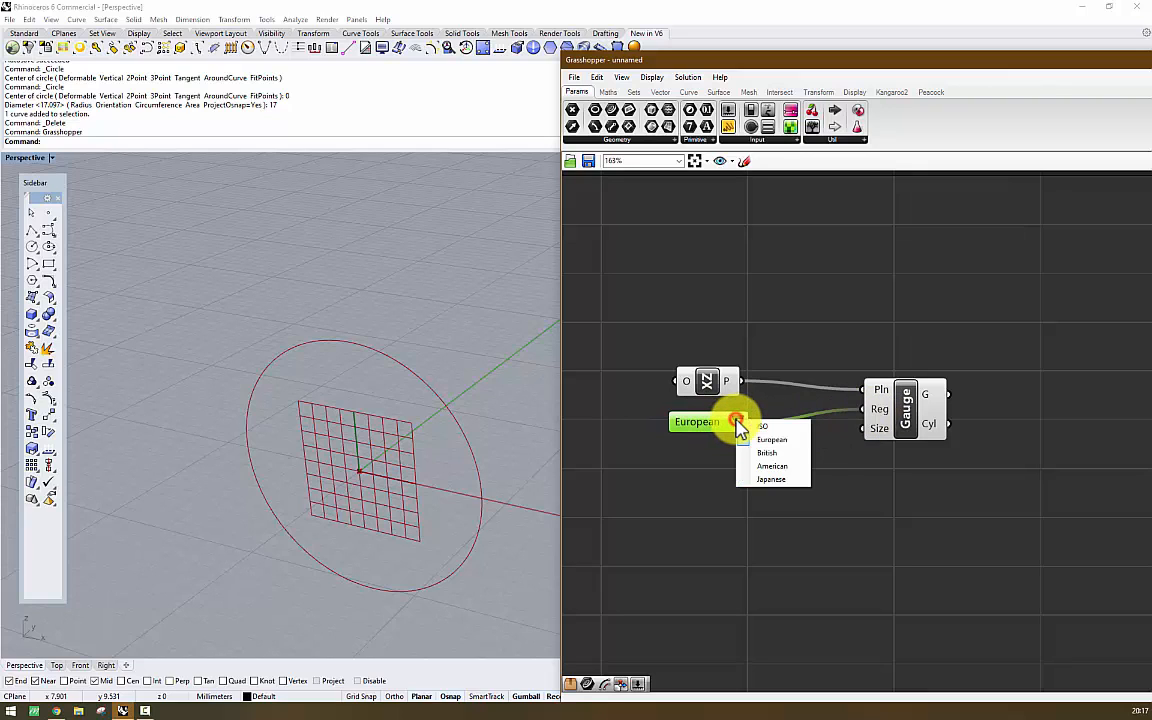
{"action": "left_click", "coordinate": [785, 462]}
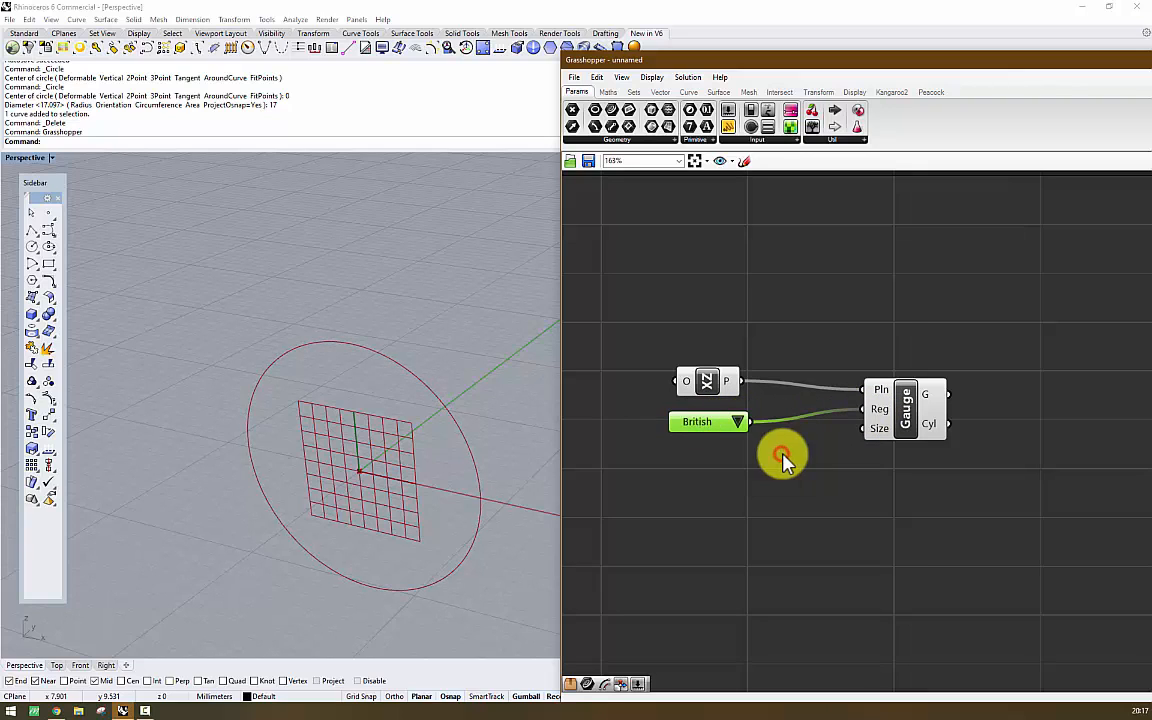
{"action": "left_click", "coordinate": [739, 424]}
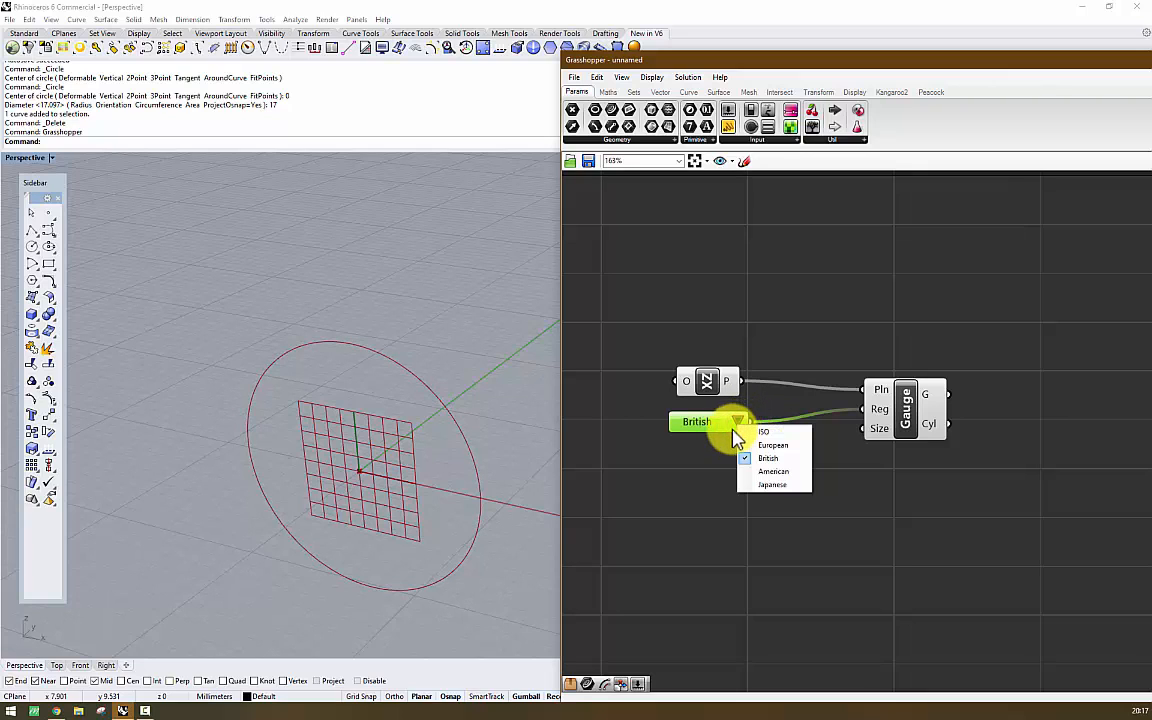
{"action": "left_click", "coordinate": [775, 444]}
{"action": "left_click", "coordinate": [738, 422]}
{"action": "left_click", "coordinate": [768, 454]}
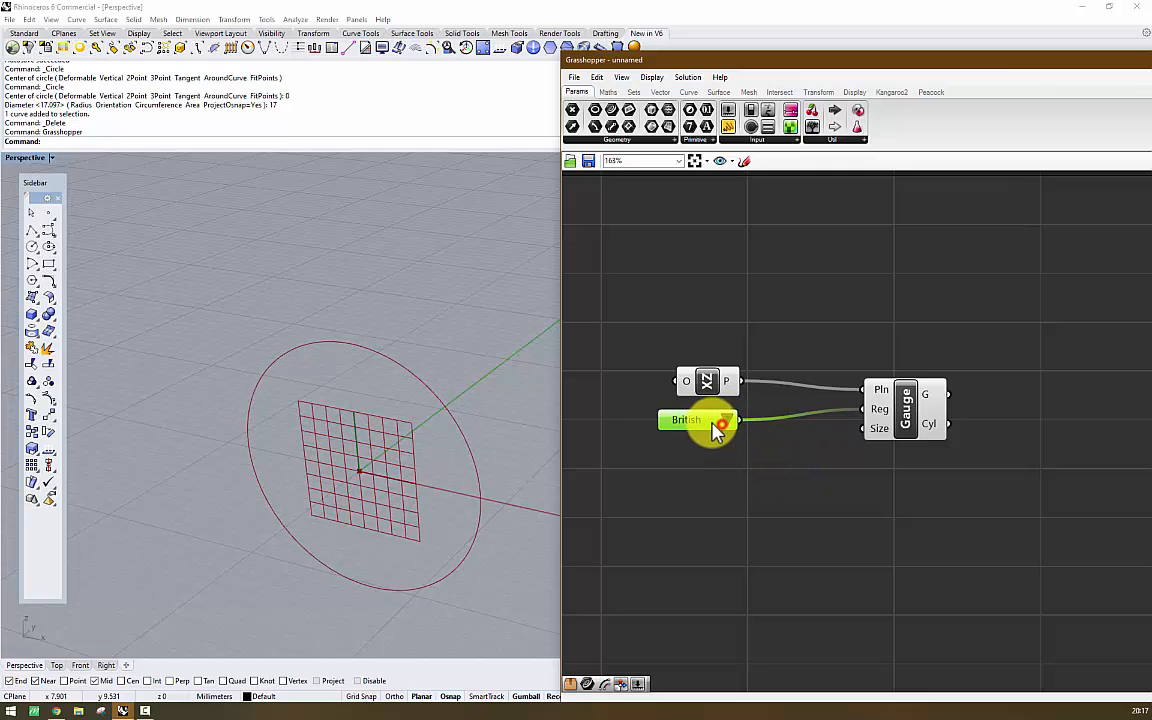
- Add a second Value List connected to the Gauge's Size input and set the ring size to T
{"action": "left_click_drag", "start_coordinate": [716, 428], "coordinate": [863, 428], "text": "alt"}
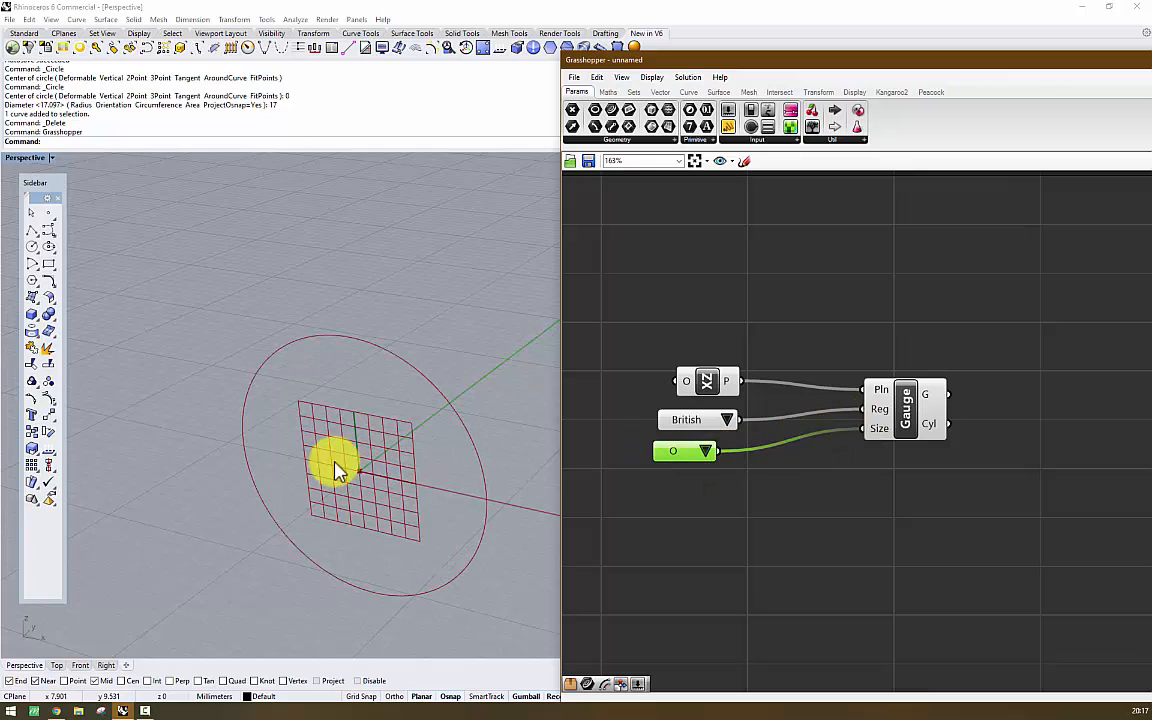
{"action": "left_click", "coordinate": [706, 451]}
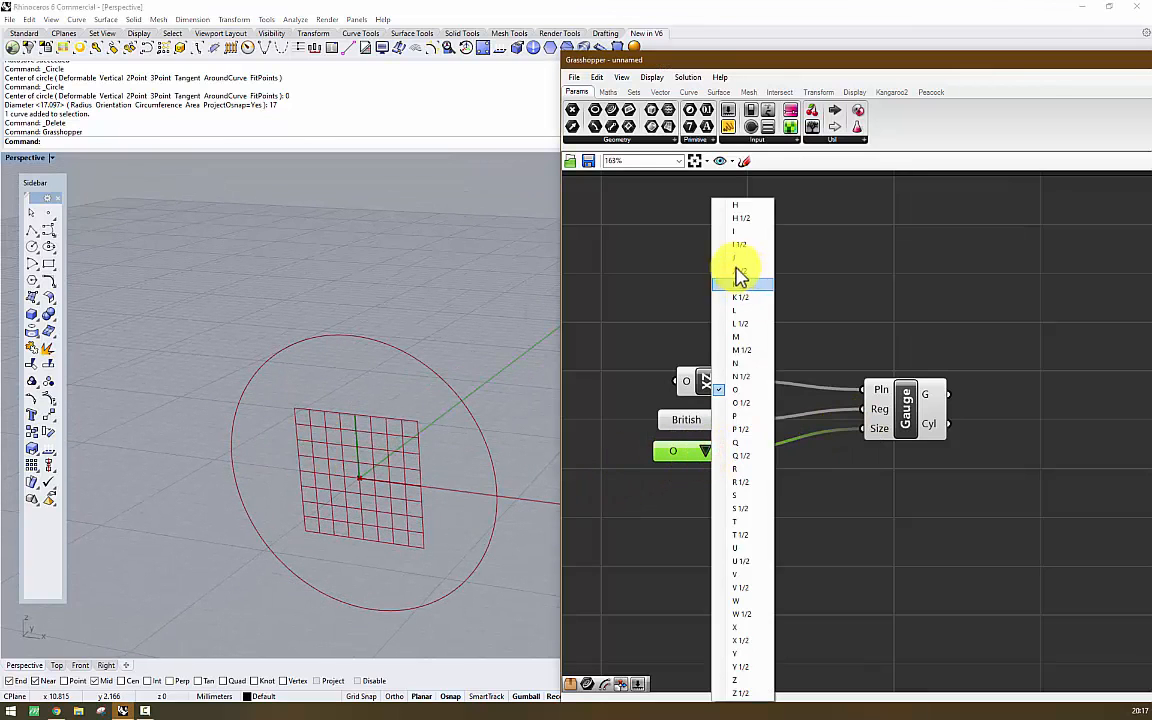
{"action": "left_click", "coordinate": [748, 467]}
{"action": "scroll", "coordinate": [509, 476], "scroll_direction": "down", "scroll_amount": 6}
{"action": "right_click_drag", "start_coordinate": [508, 475], "coordinate": [478, 445]}
{"action": "scroll", "coordinate": [746, 456], "scroll_direction": "up", "scroll_amount": 1}
{"action": "left_click", "coordinate": [697, 452]}
{"action": "left_click", "coordinate": [714, 524]}
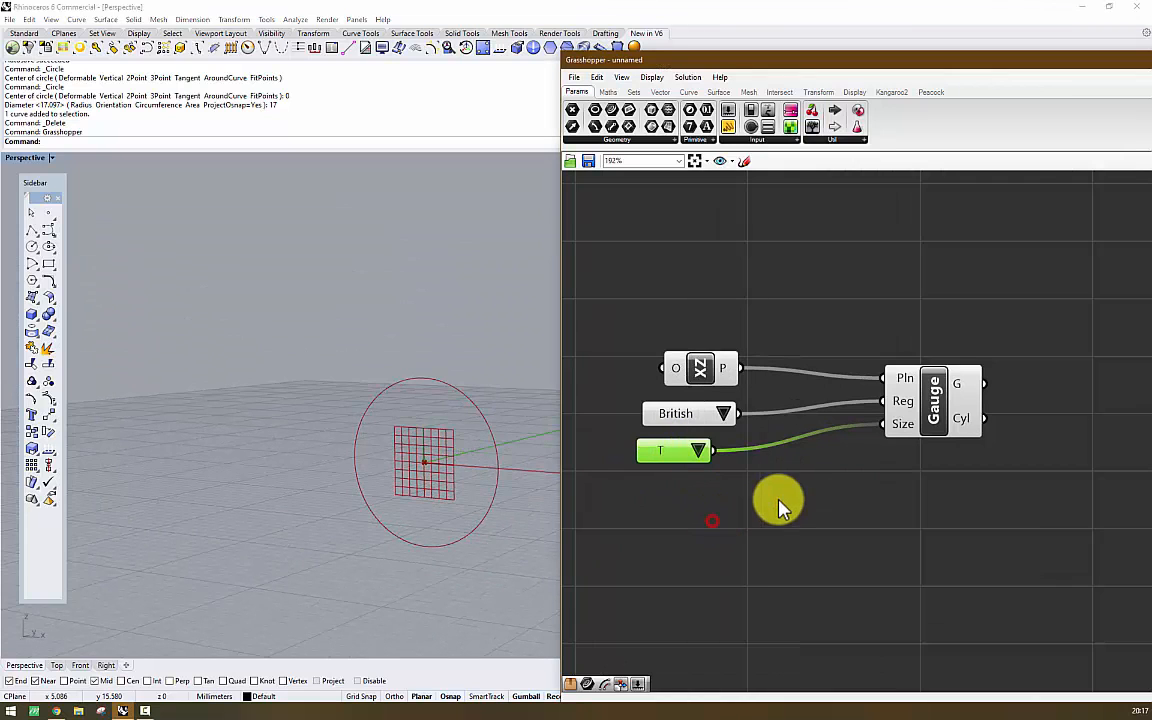
{"action": "scroll", "coordinate": [843, 497], "scroll_direction": "down", "scroll_amount": 2}
{"action": "scroll", "coordinate": [843, 497], "scroll_direction": "down", "scroll_amount": 1}
{"action": "left_click_drag", "start_coordinate": [670, 342], "coordinate": [983, 527]}
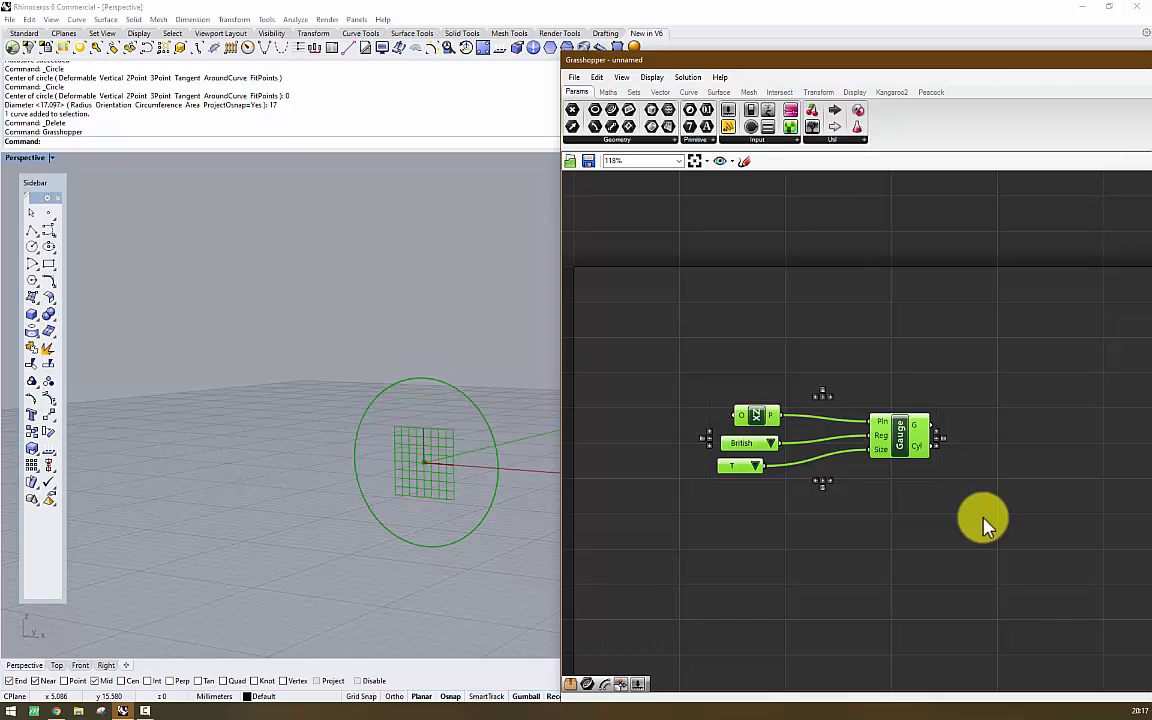
{"action": "left_click", "coordinate": [905, 357]}
{"action": "scroll", "coordinate": [869, 442], "scroll_direction": "up", "scroll_amount": 3}
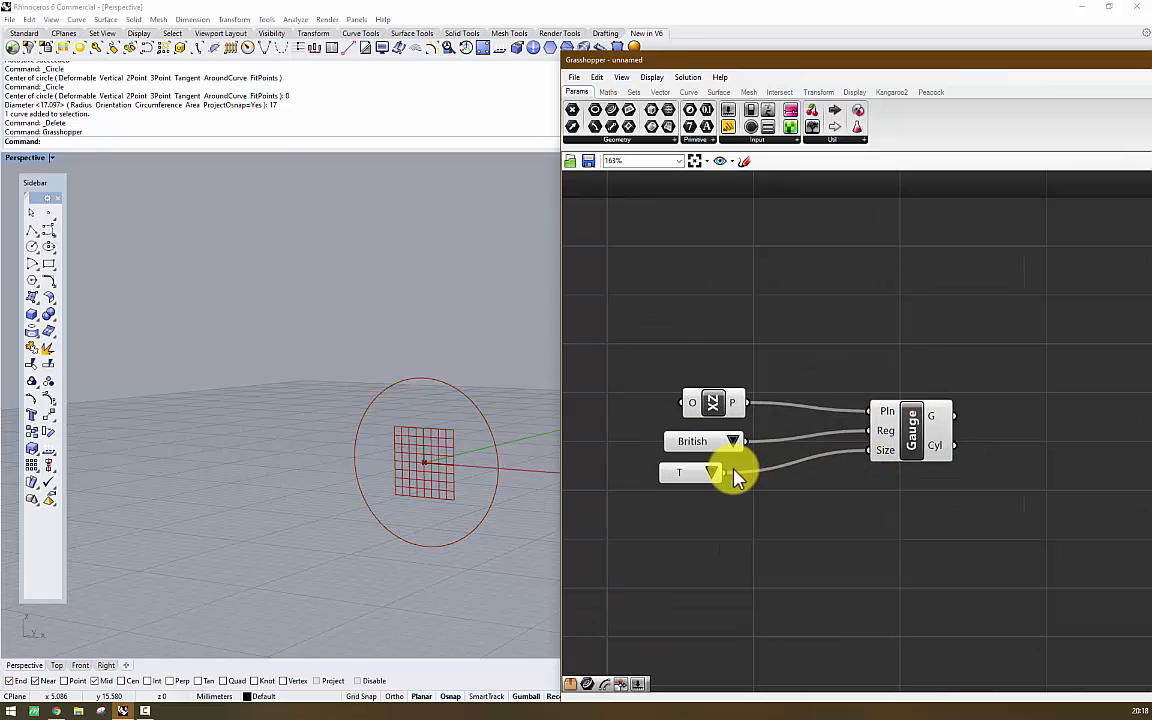
{"action": "left_click_drag", "start_coordinate": [959, 565], "coordinate": [587, 314]}
{"action": "left_click", "coordinate": [707, 321]}
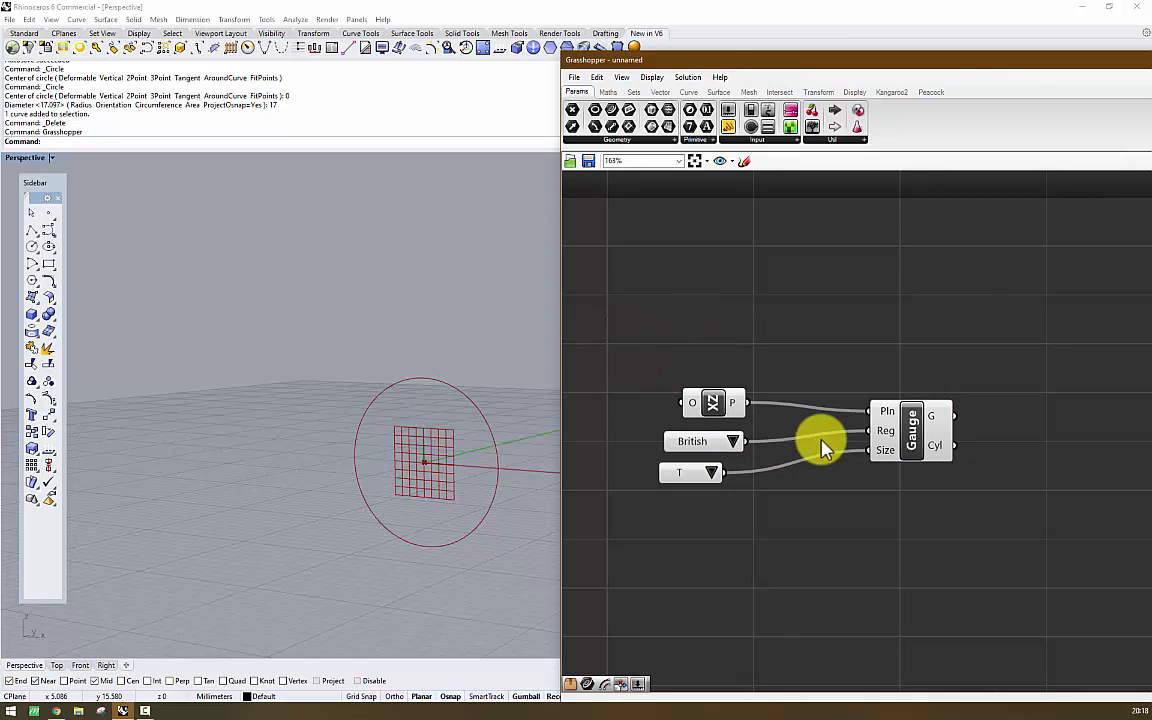
- Add a Curve parameter, place it beside the Gauge, and connect the Gauge's G output to it
{"action": "right_click_drag", "start_coordinate": [929, 454], "coordinate": [893, 445]}
{"action": "left_click", "coordinate": [966, 358]}
{"action": "double_click", "coordinate": [966, 358]}
{"action": "type", "text": "crv"}
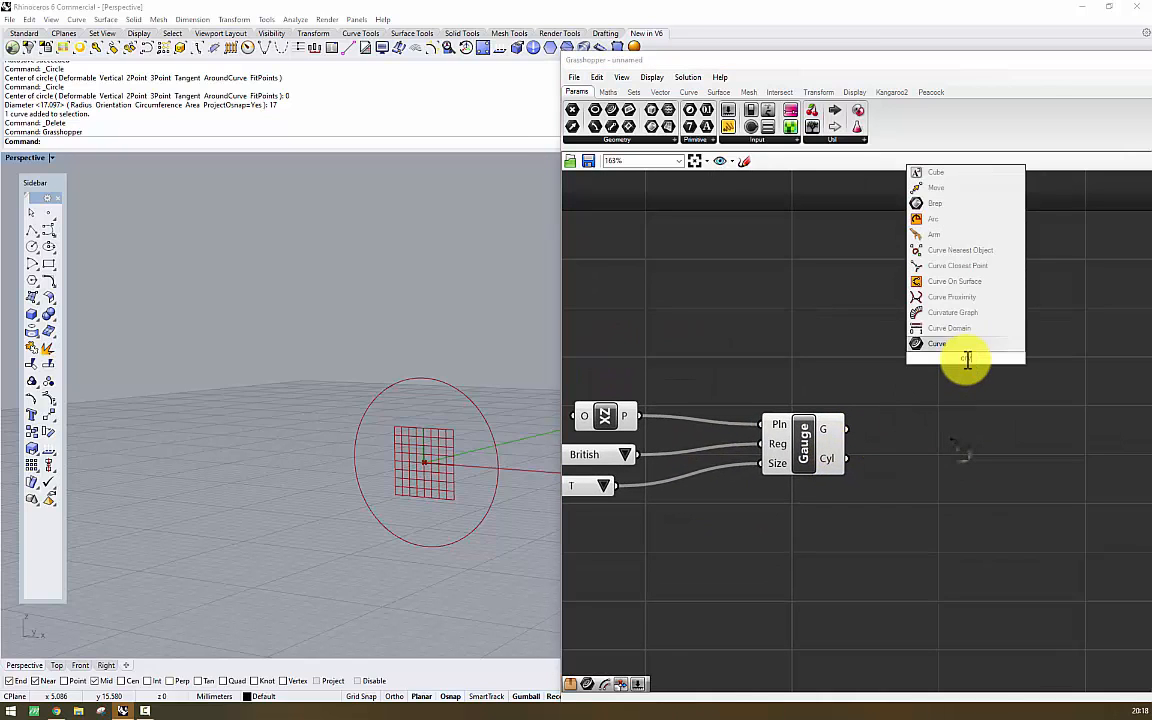
{"action": "key", "text": "Return"}
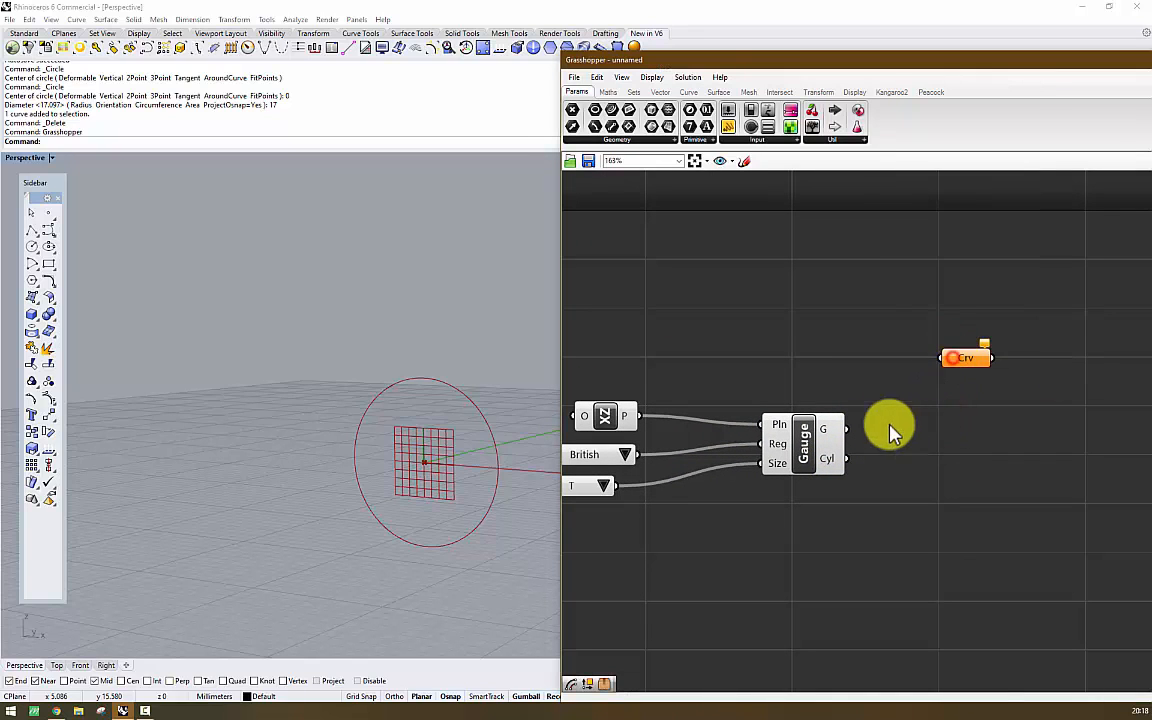
{"action": "left_click_drag", "start_coordinate": [848, 429], "coordinate": [970, 418]}
{"action": "scroll", "coordinate": [435, 387], "scroll_direction": "up", "scroll_amount": 5}
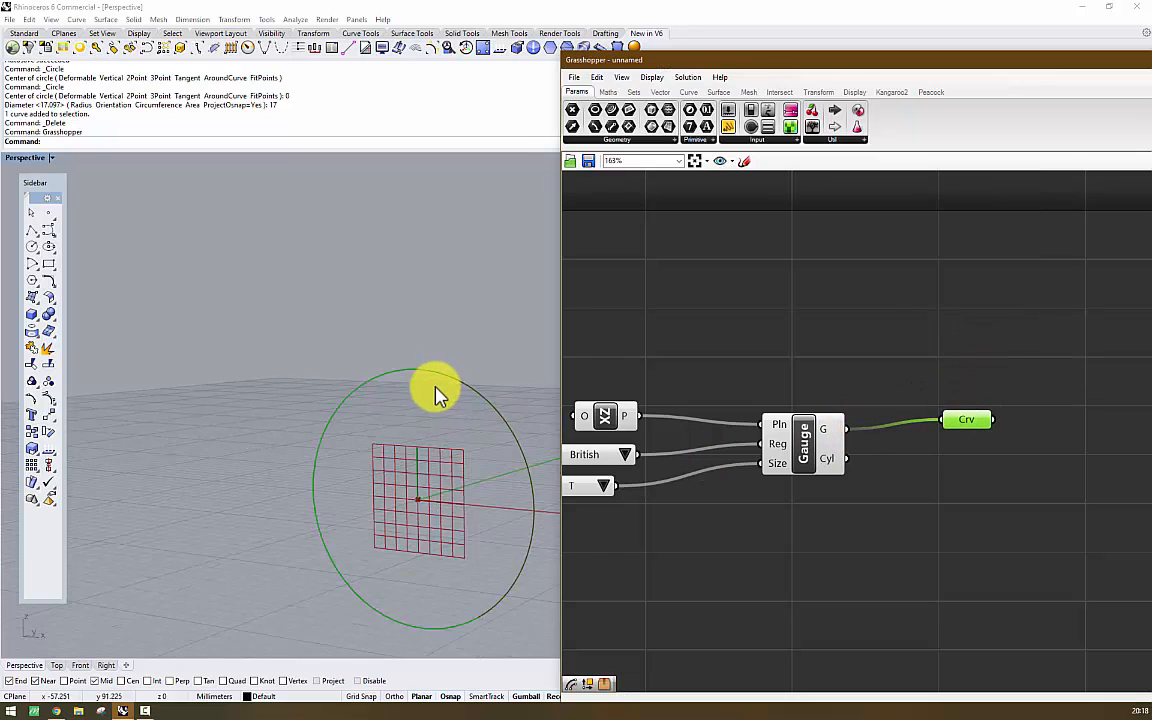
{"action": "right_click_drag", "start_coordinate": [440, 388], "coordinate": [499, 357]}
- Change the ring size in the Value List feeding the Gauge's Size input to L
{"action": "right_click_drag", "start_coordinate": [914, 470], "coordinate": [894, 484]}
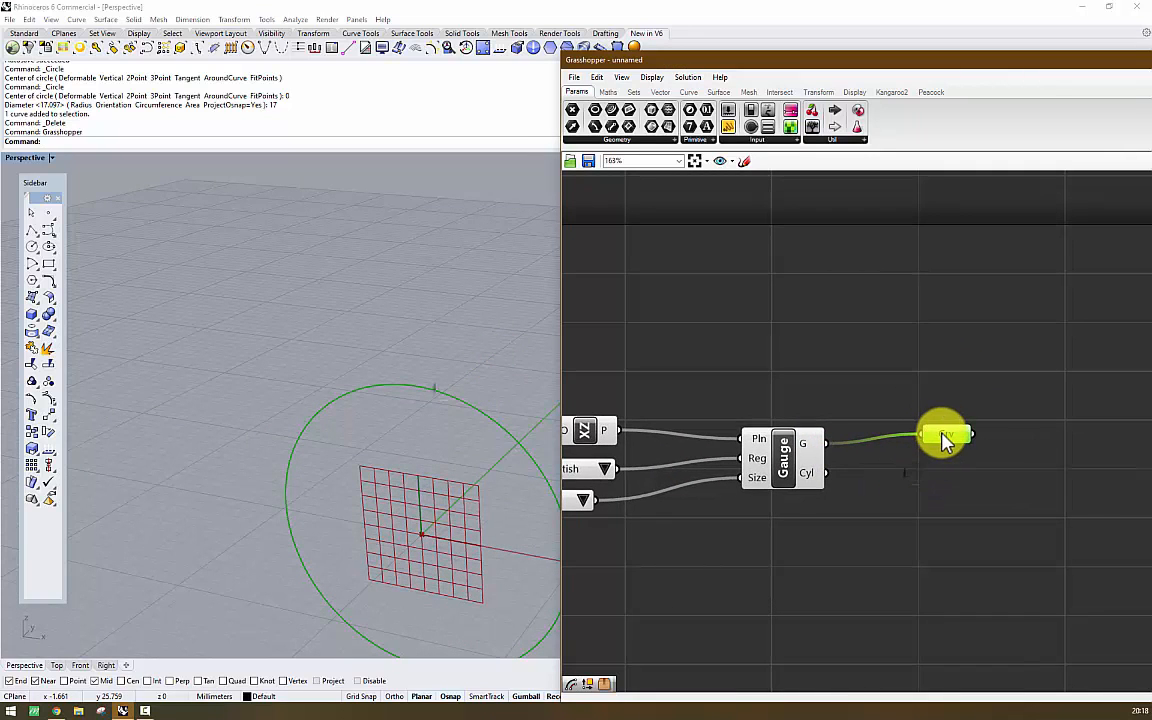
{"action": "right_click", "coordinate": [944, 434]}
{"action": "right_click_drag", "start_coordinate": [743, 378], "coordinate": [847, 350]}
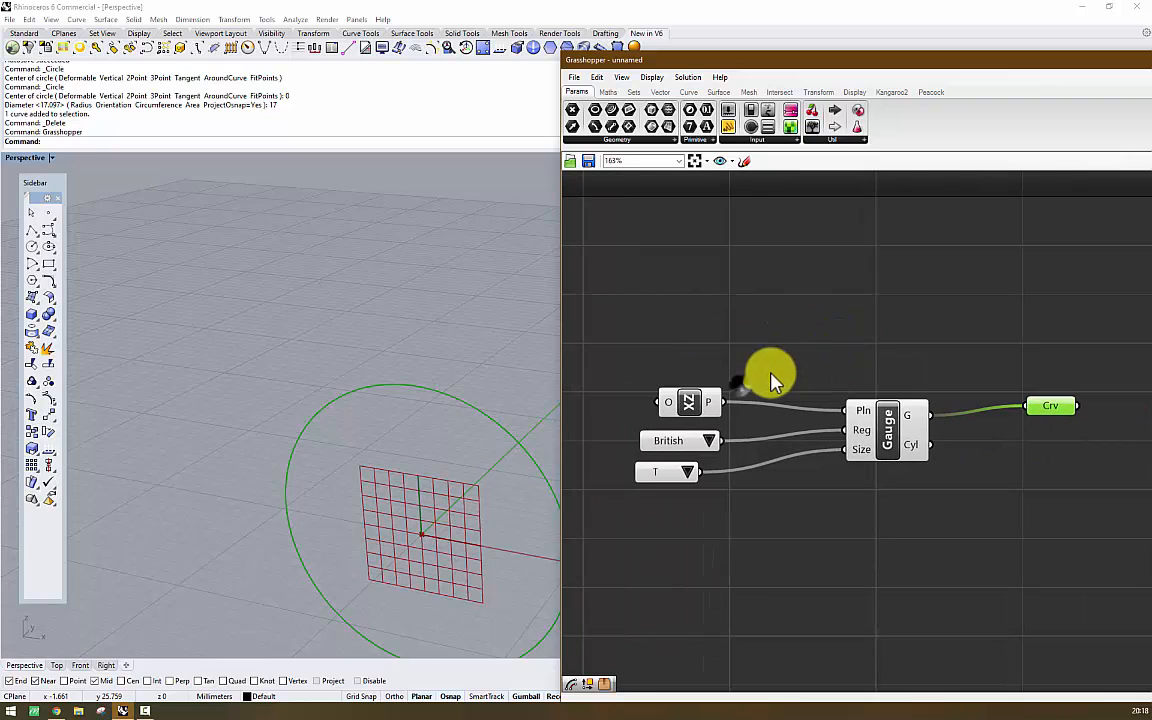
{"action": "left_click", "coordinate": [694, 481]}
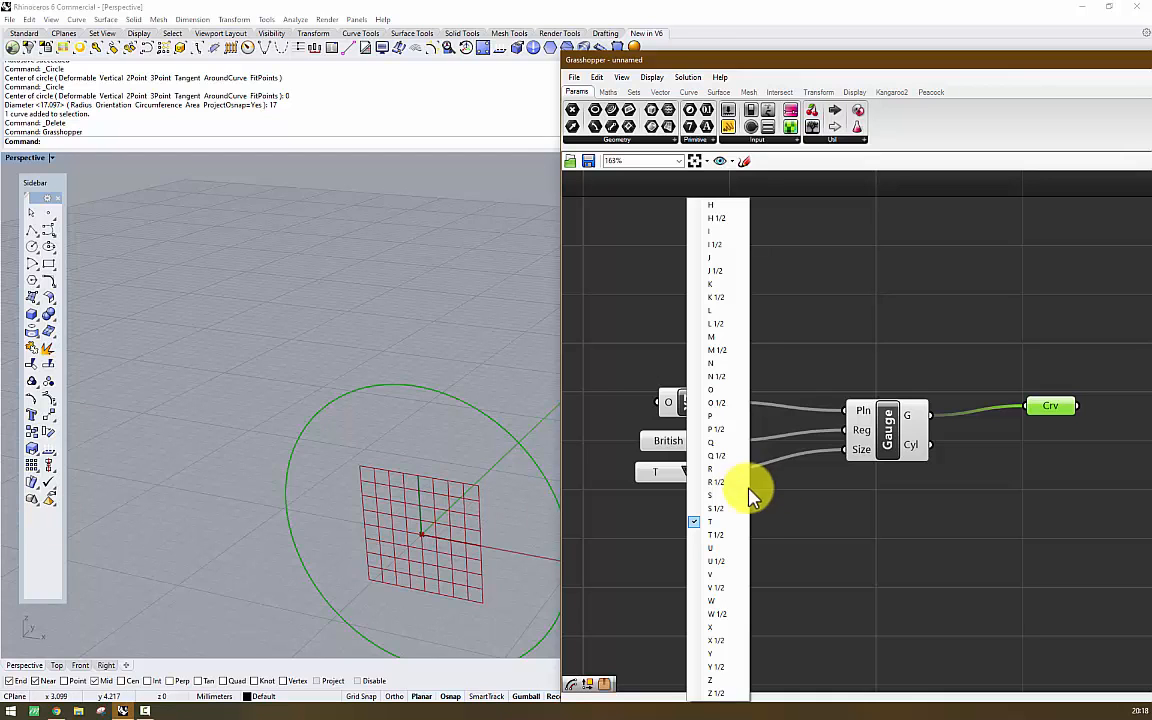
{"action": "left_click", "coordinate": [716, 311]}
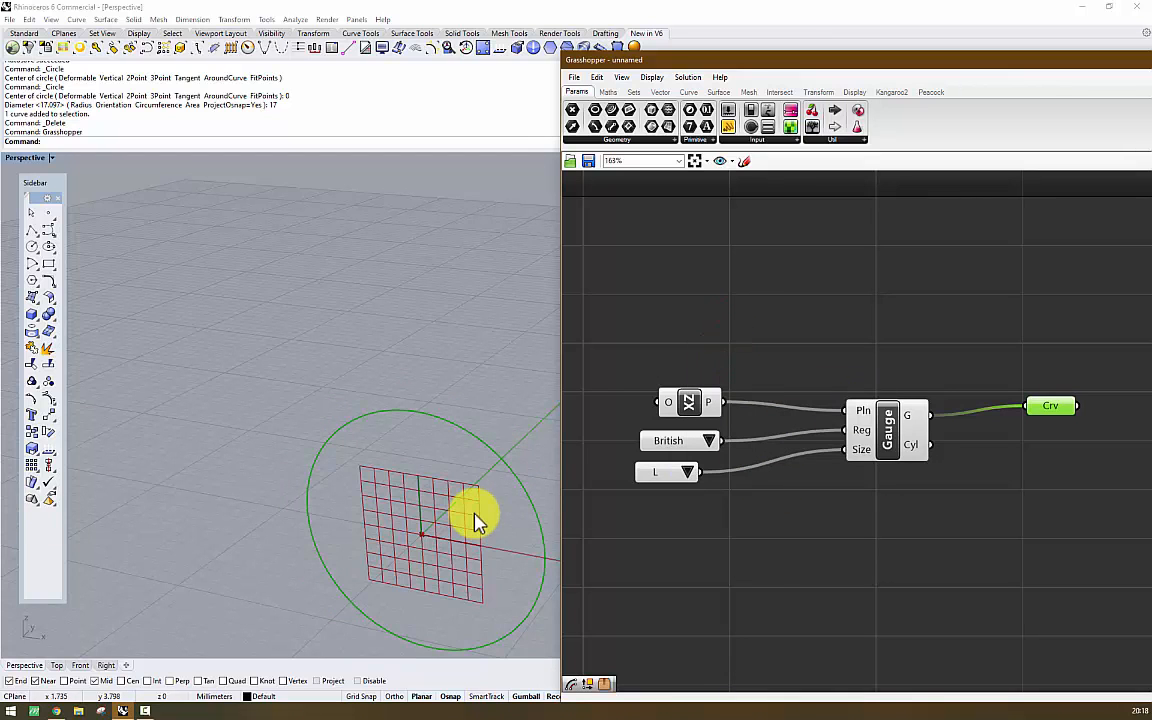
{"action": "right_click_drag", "start_coordinate": [473, 514], "coordinate": [403, 465], "text": "shift"}
{"action": "left_click", "coordinate": [918, 367]}
- Move the Curve parameter closer to the Gauge and bake its circle into Rhino with the default attributes
{"action": "left_click_drag", "start_coordinate": [1047, 408], "coordinate": [1012, 418]}
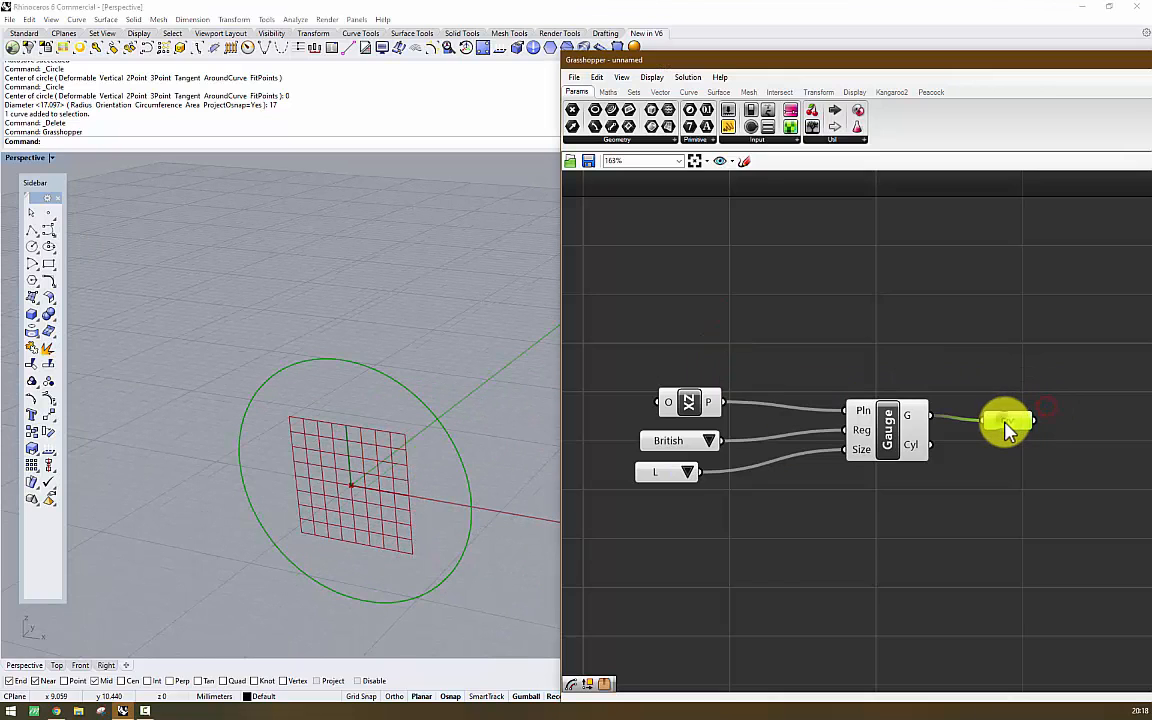
{"action": "right_click", "coordinate": [1005, 424]}
{"action": "left_click", "coordinate": [1053, 476]}
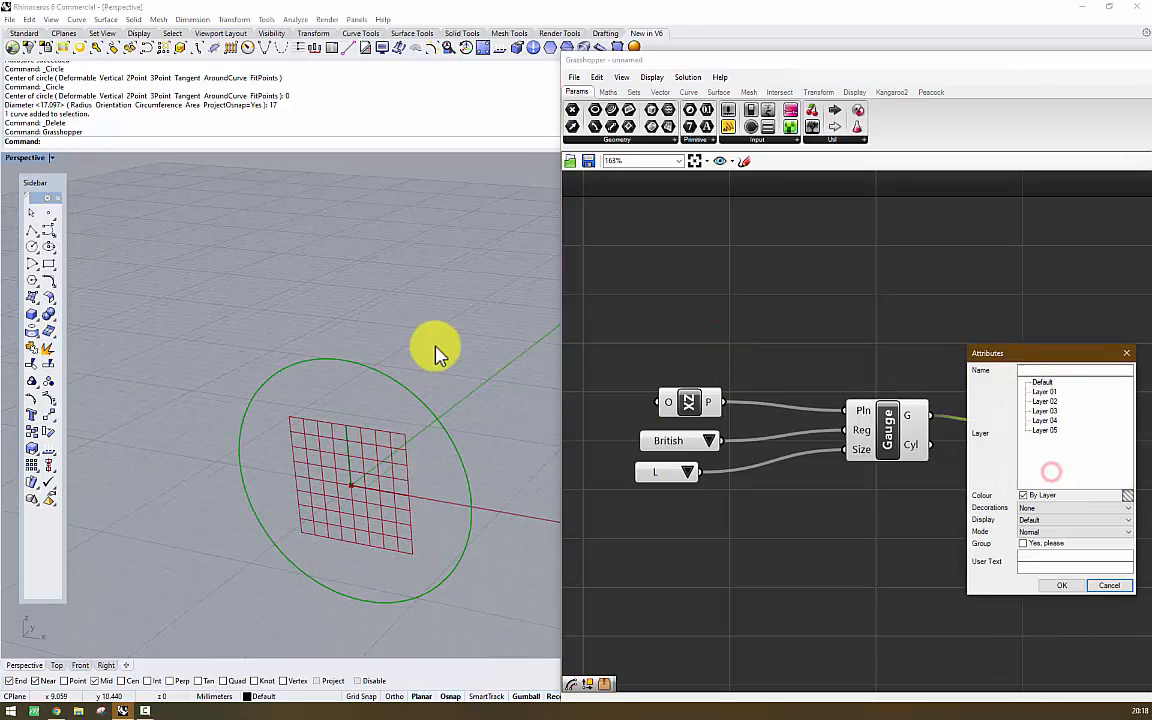
{"action": "left_click", "coordinate": [1072, 592]}
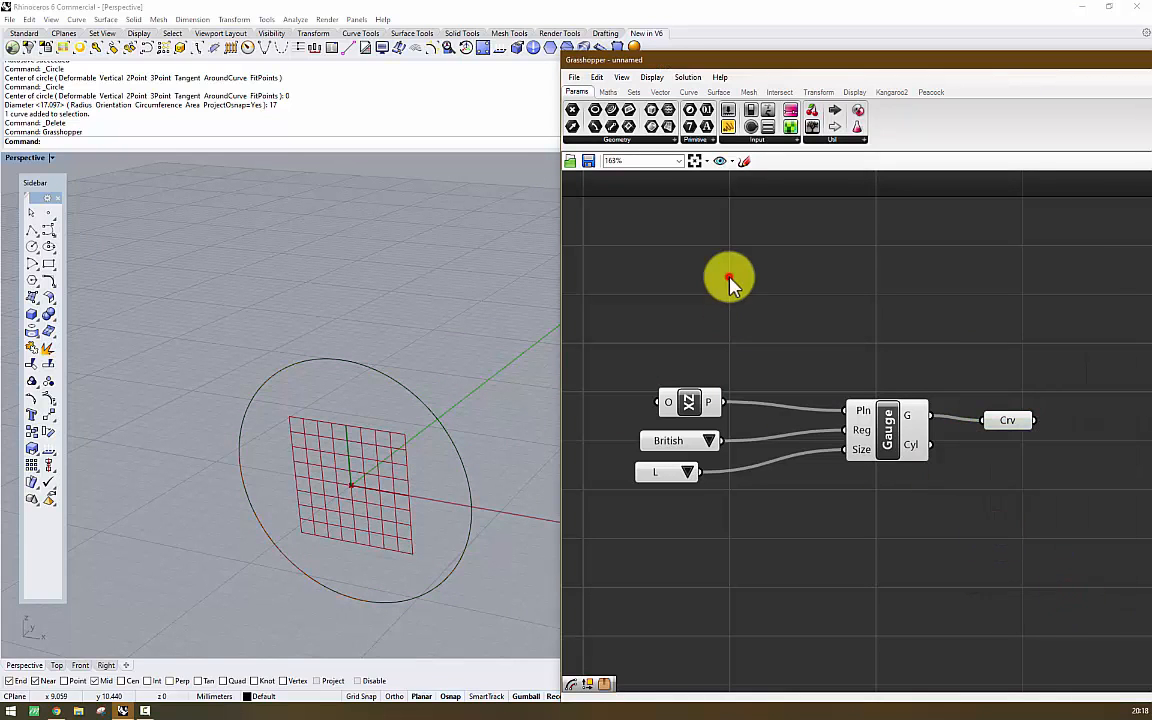
- Select the baked circle in the Perspective viewport to inspect it as a Rhino curve, leaving it deselected
{"action": "left_click", "coordinate": [379, 374]}
{"action": "scroll", "coordinate": [391, 373], "scroll_direction": "up", "scroll_amount": 5}
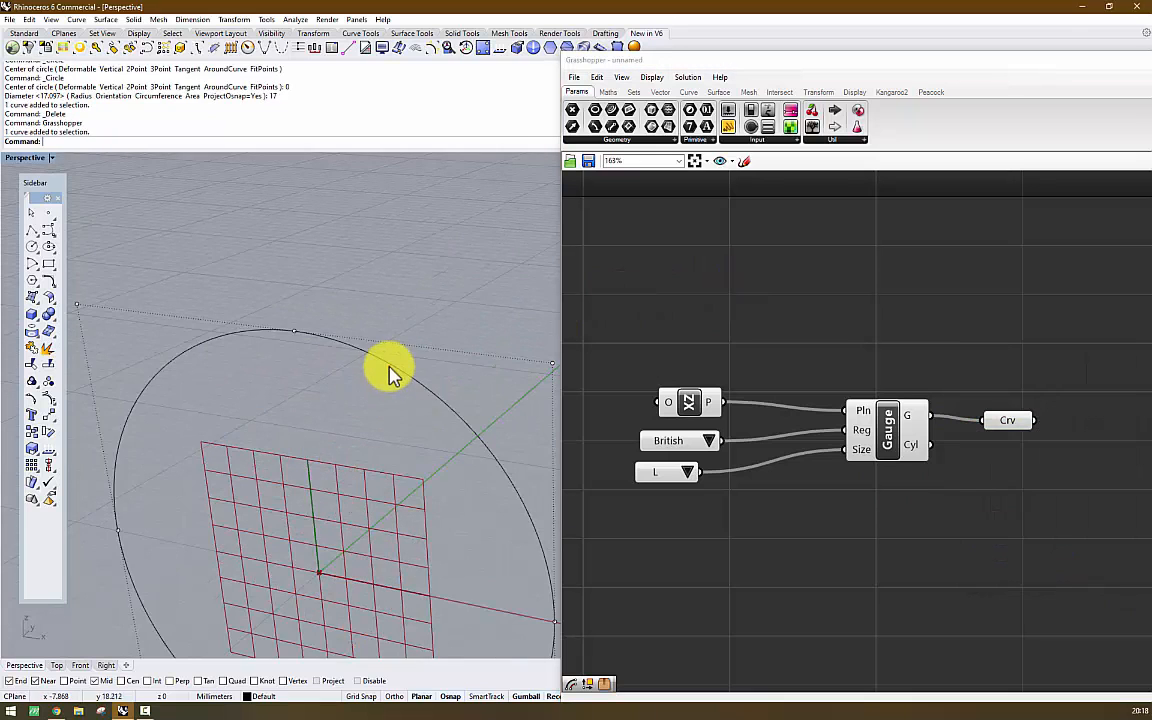
{"action": "scroll", "coordinate": [483, 391], "scroll_direction": "down", "scroll_amount": 5}
{"action": "left_click", "coordinate": [438, 336]}
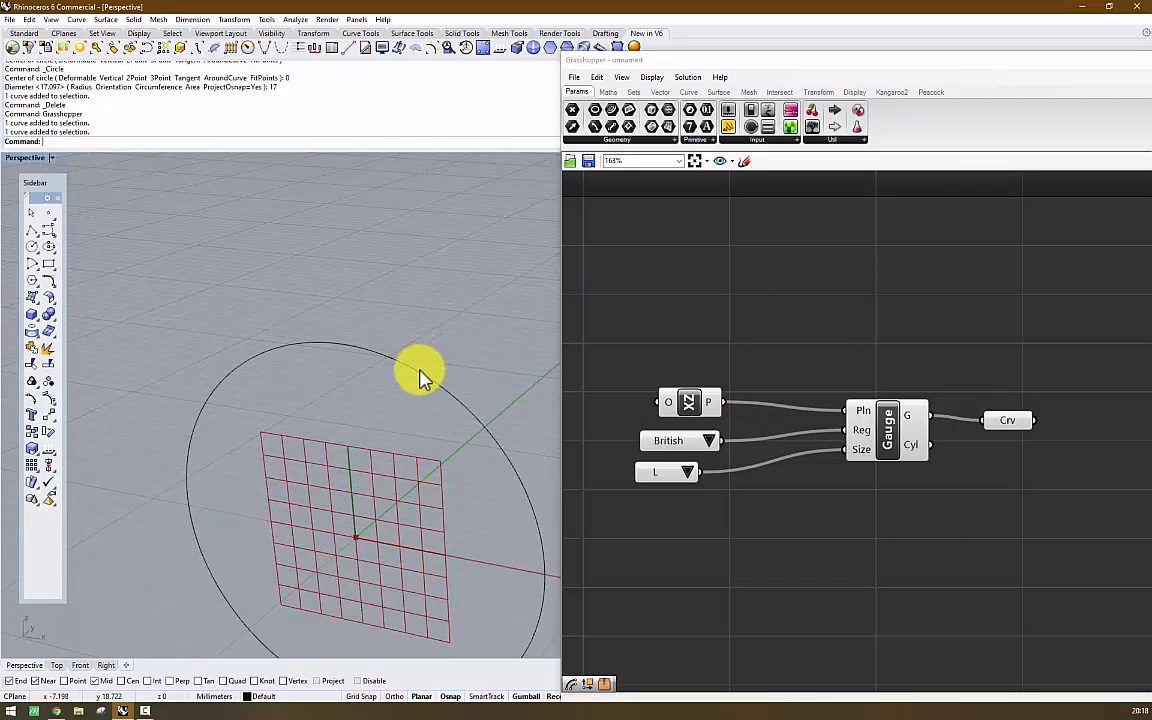
{"action": "left_click", "coordinate": [420, 372]}
{"action": "scroll", "coordinate": [420, 369], "scroll_direction": "down", "scroll_amount": 4}
{"action": "left_click", "coordinate": [475, 348]}
{"action": "right_click_drag", "start_coordinate": [475, 348], "coordinate": [465, 369]}
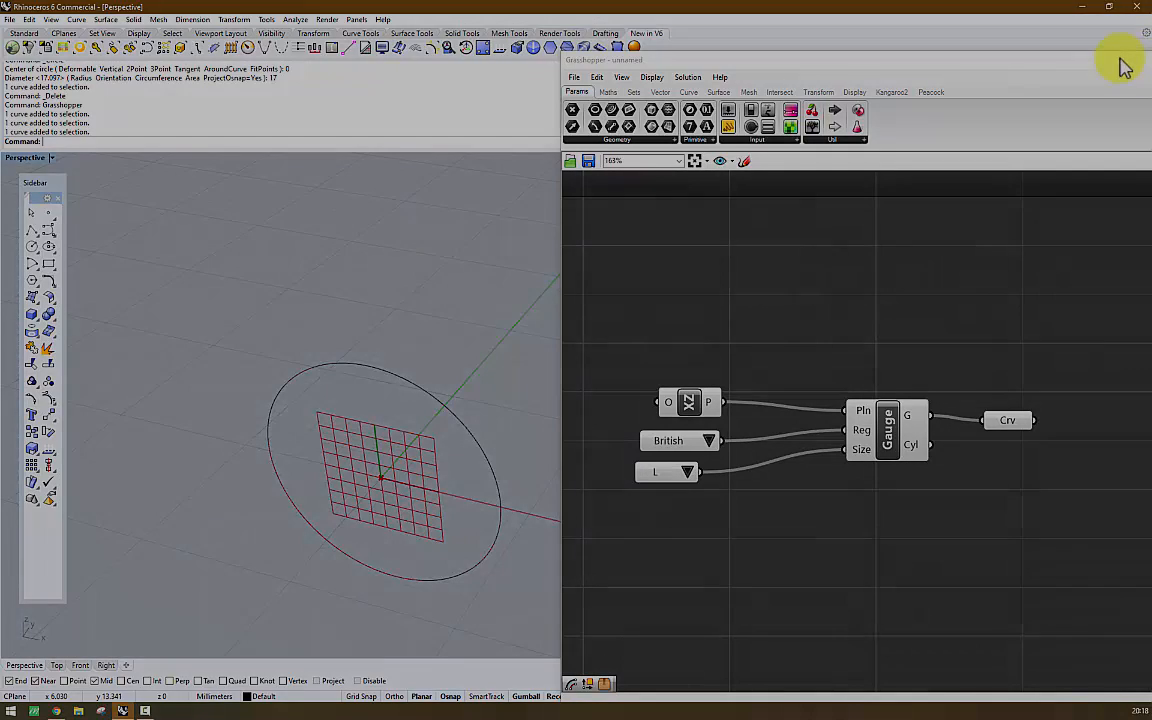
{"action": "left_click_drag", "start_coordinate": [1124, 62], "coordinate": [833, 85]}
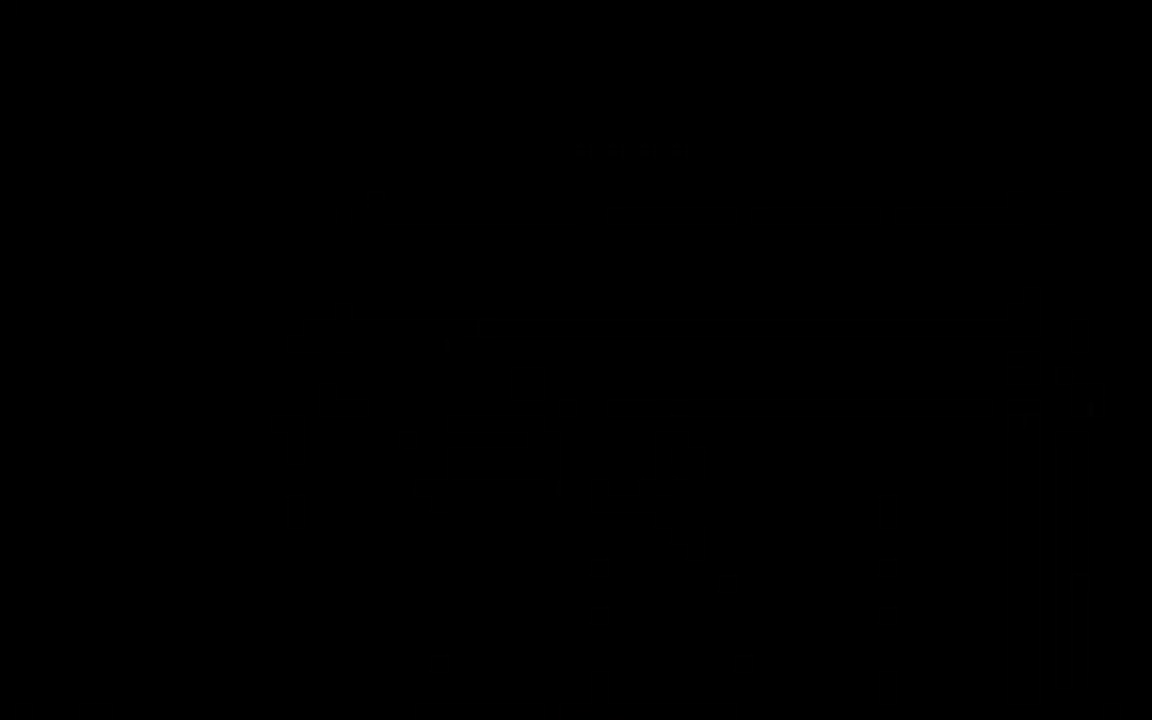